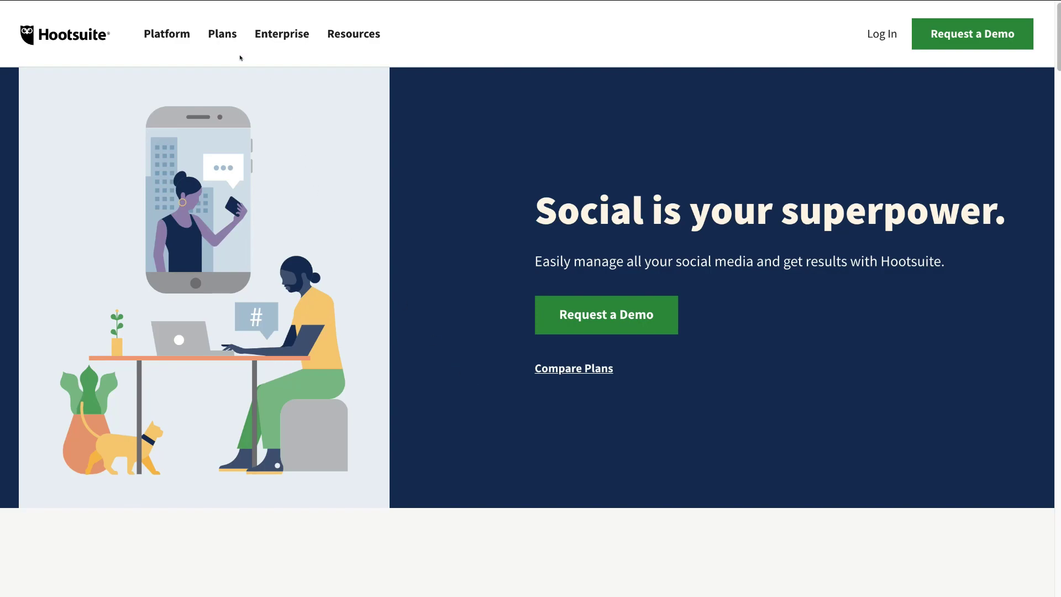
- Choose the Professional plan's free 30-day trial and create the account with the full name, email address and password
{"action": "left_click", "coordinate": [215, 40]}
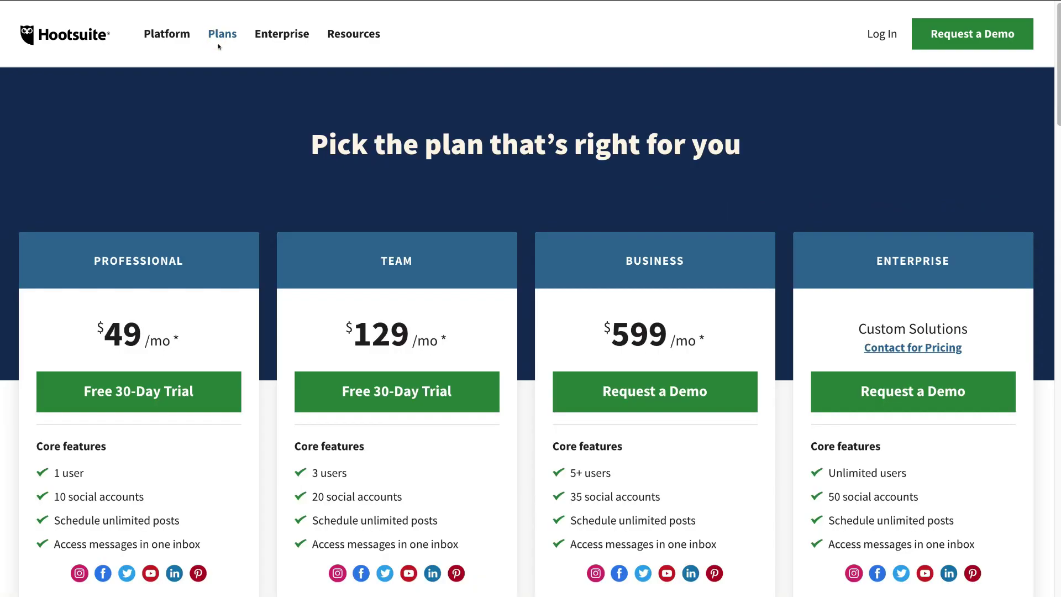
{"action": "scroll", "coordinate": [232, 138], "scroll_direction": "down", "scroll_amount": 2}
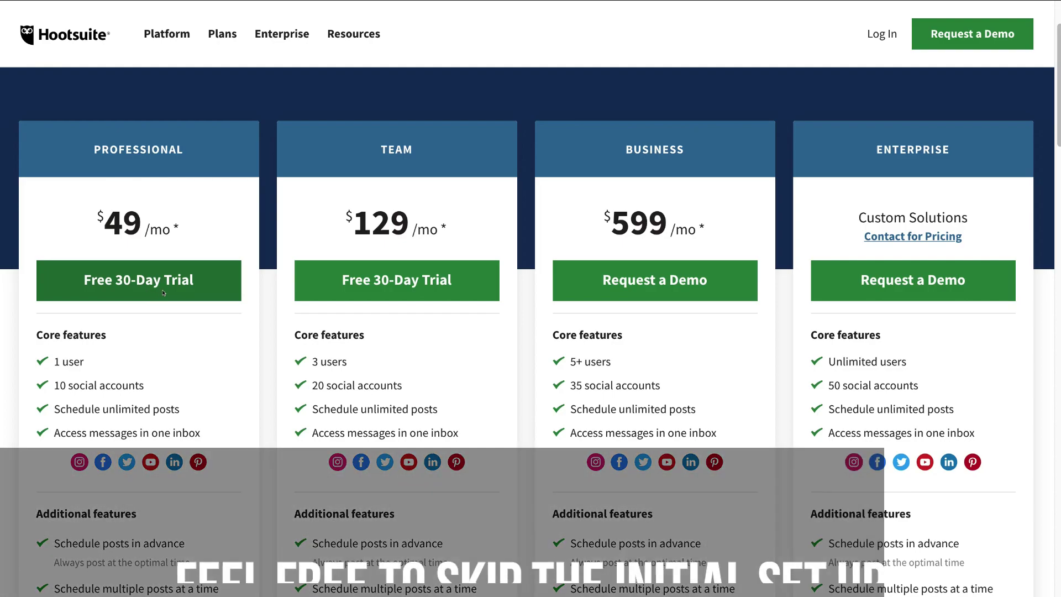
{"action": "left_click", "coordinate": [164, 293]}
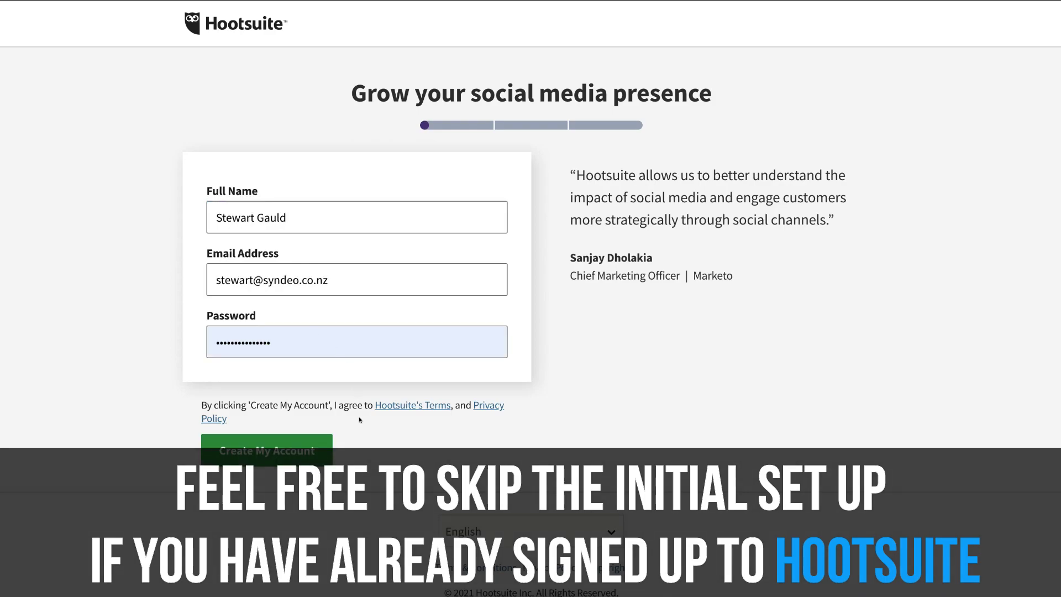
{"action": "left_click", "coordinate": [277, 460]}
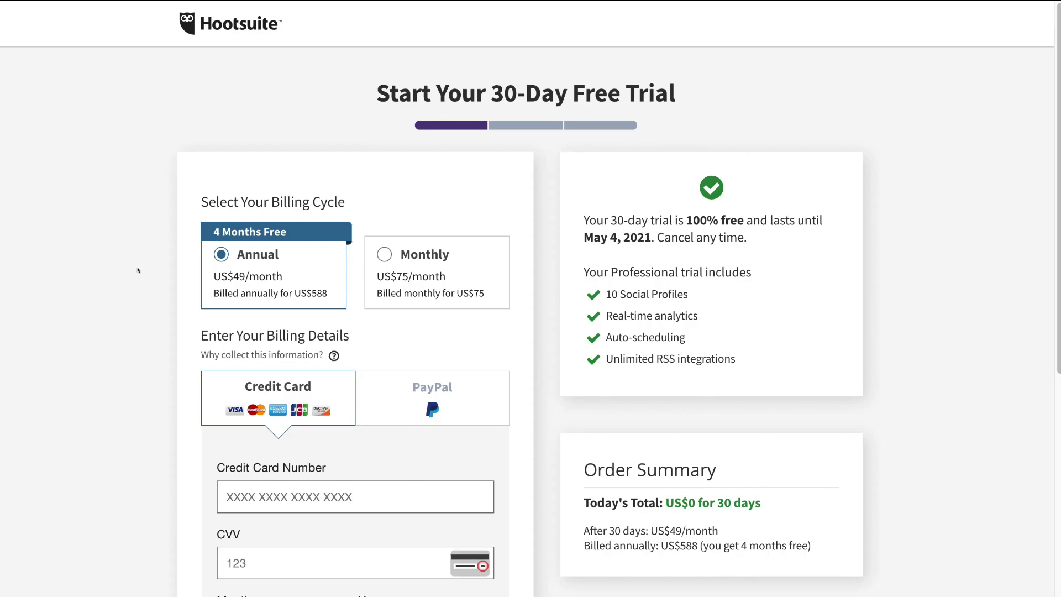
- Enter the credit card billing details with New Zealand as the country and start the free trial
{"action": "scroll", "coordinate": [138, 270], "scroll_direction": "down", "scroll_amount": 2}
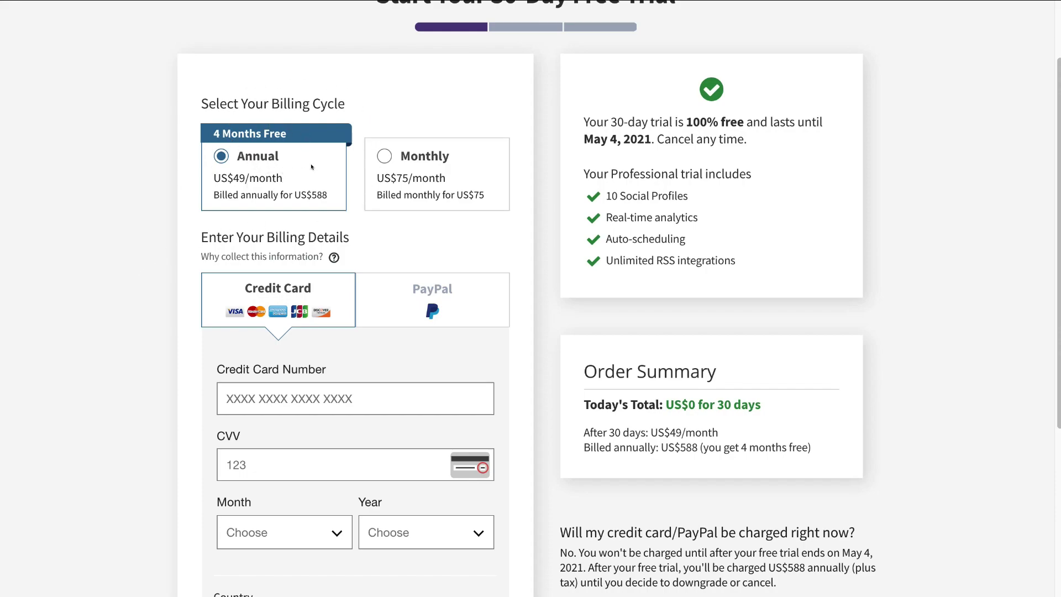
{"action": "left_click", "coordinate": [385, 156]}
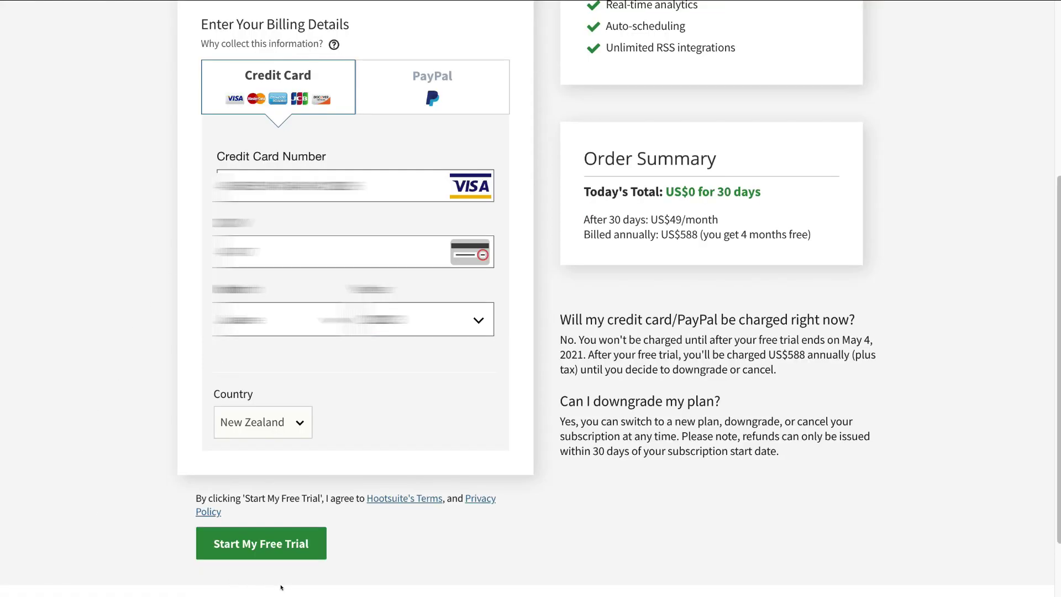
{"action": "left_click", "coordinate": [261, 543]}
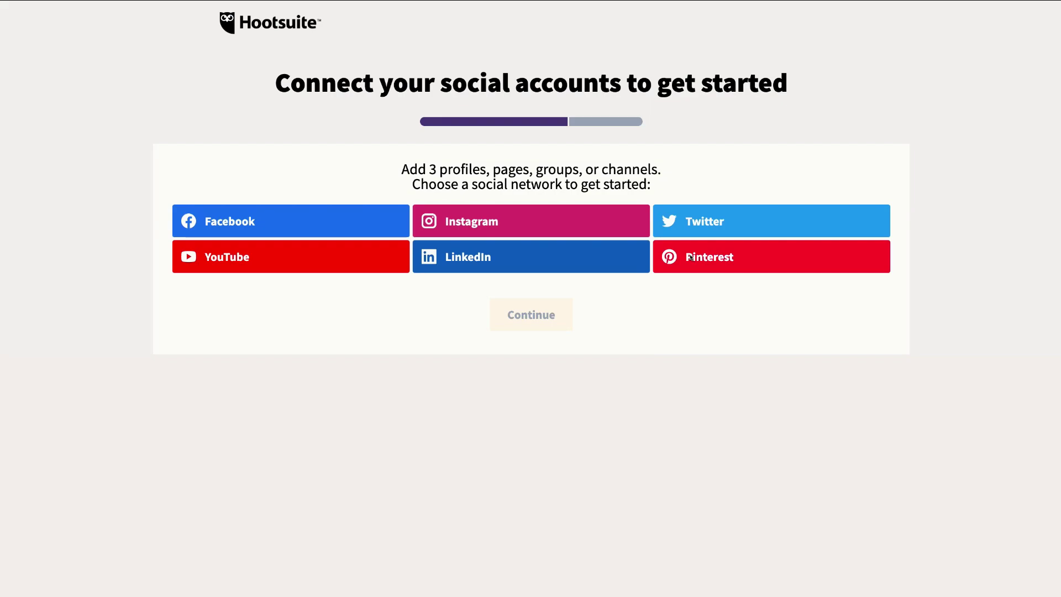
- Connect Facebook as a social network and grant Hootsuite the requested profile and Page permissions
{"action": "left_click", "coordinate": [358, 222]}
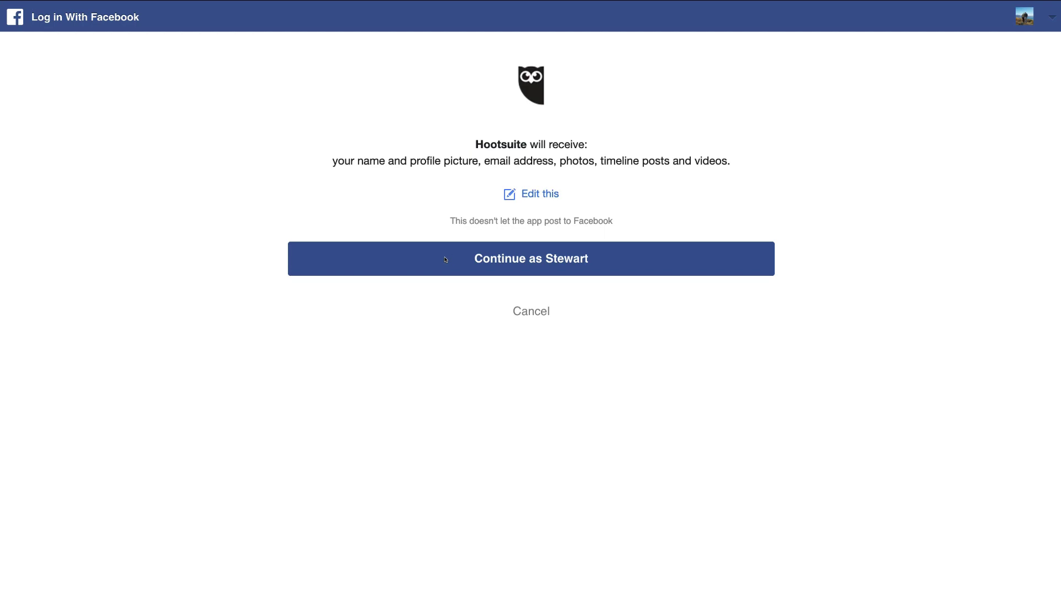
{"action": "left_click", "coordinate": [446, 259]}
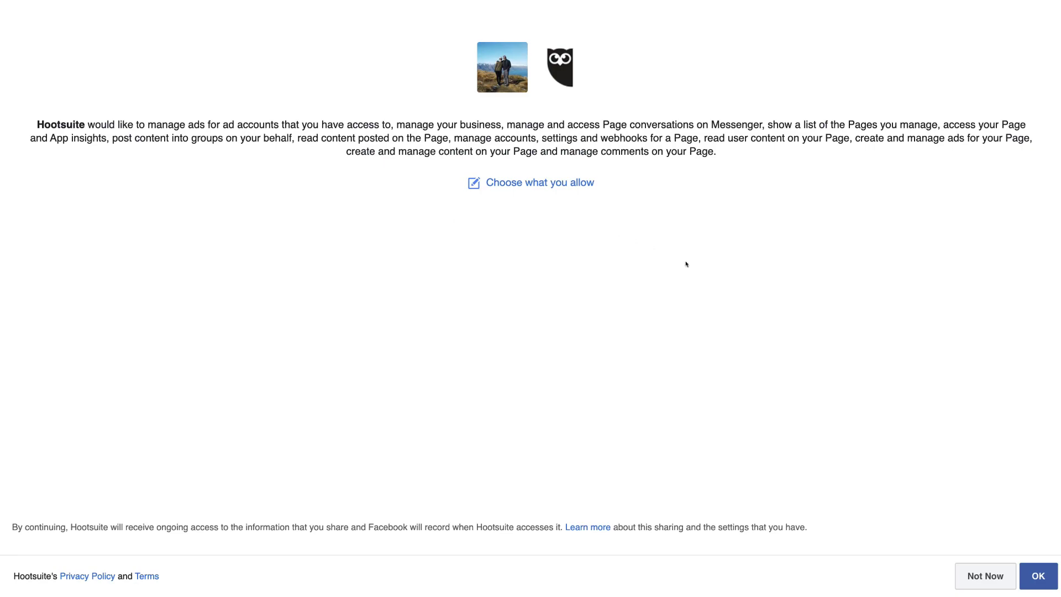
{"action": "left_click", "coordinate": [1024, 564]}
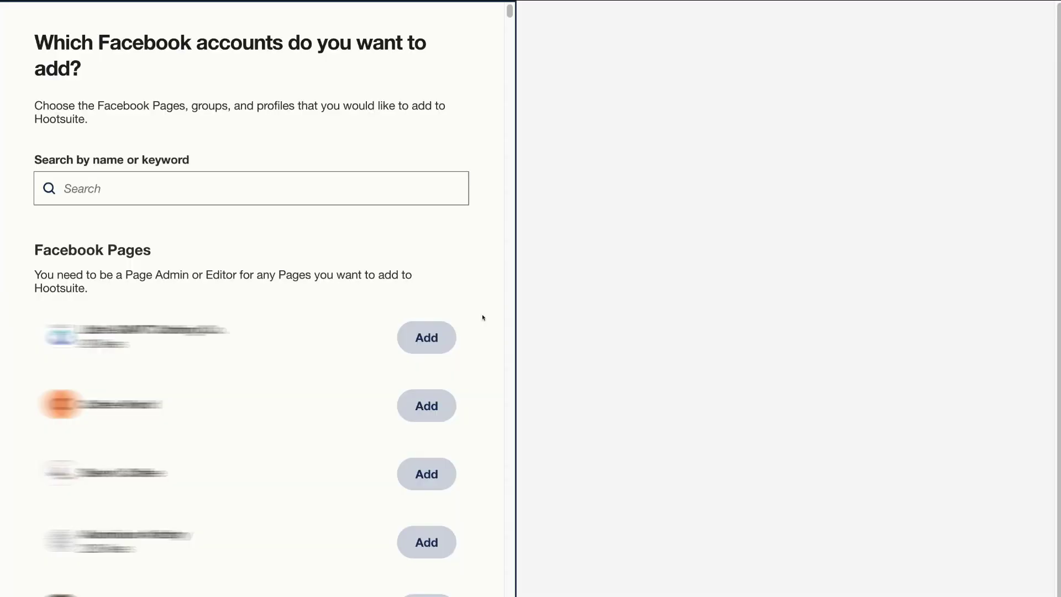
- Add the Syndeo Facebook Page and complete the Facebook ad accounts selection
{"action": "scroll", "coordinate": [483, 317], "scroll_direction": "down", "scroll_amount": 8}
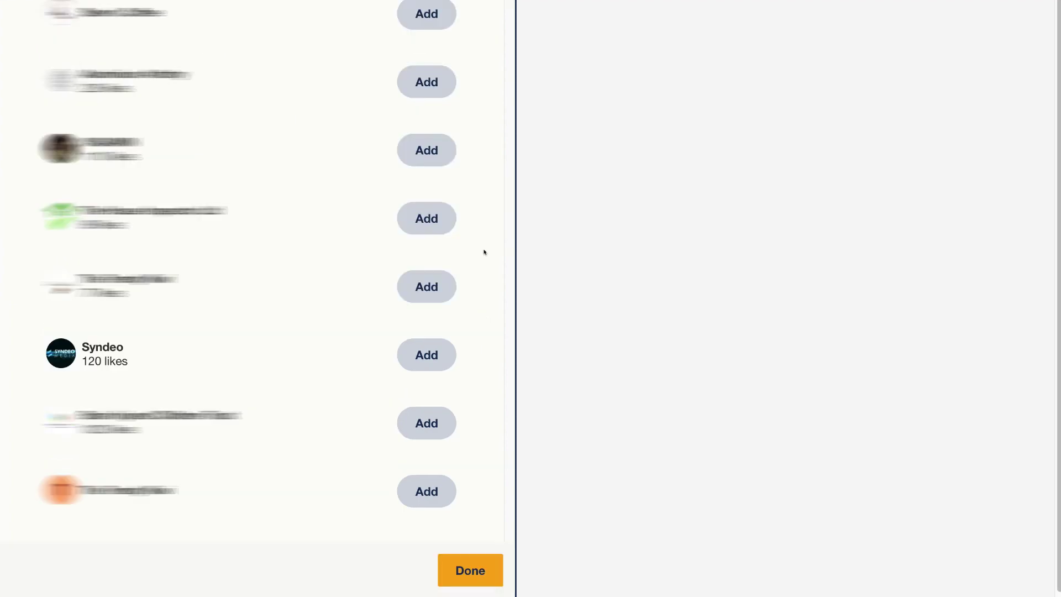
{"action": "left_click", "coordinate": [435, 346]}
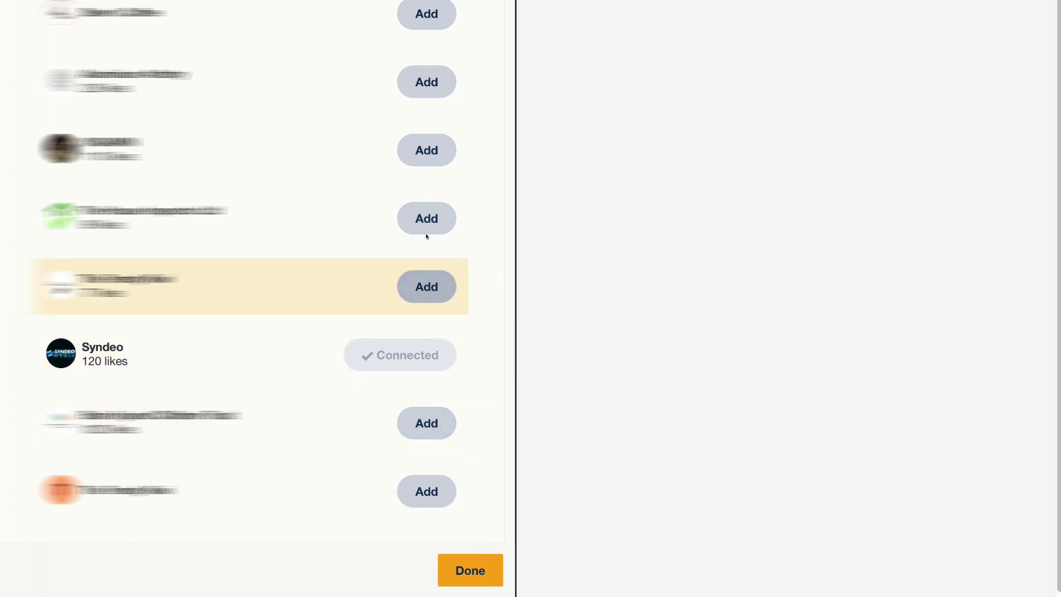
{"action": "left_click", "coordinate": [472, 557]}
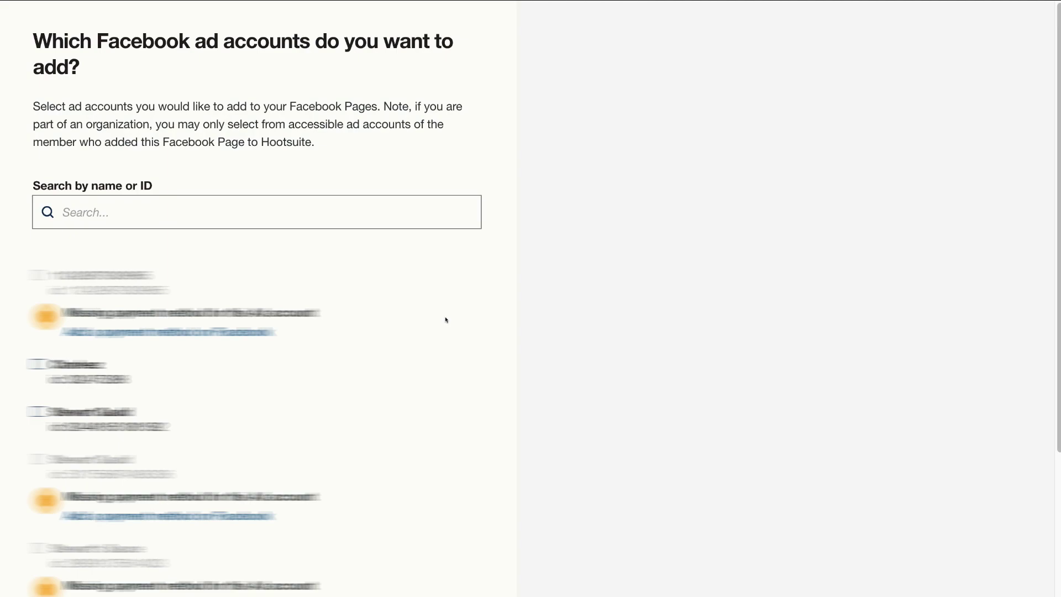
{"action": "scroll", "coordinate": [502, 262], "scroll_direction": "down", "scroll_amount": 7}
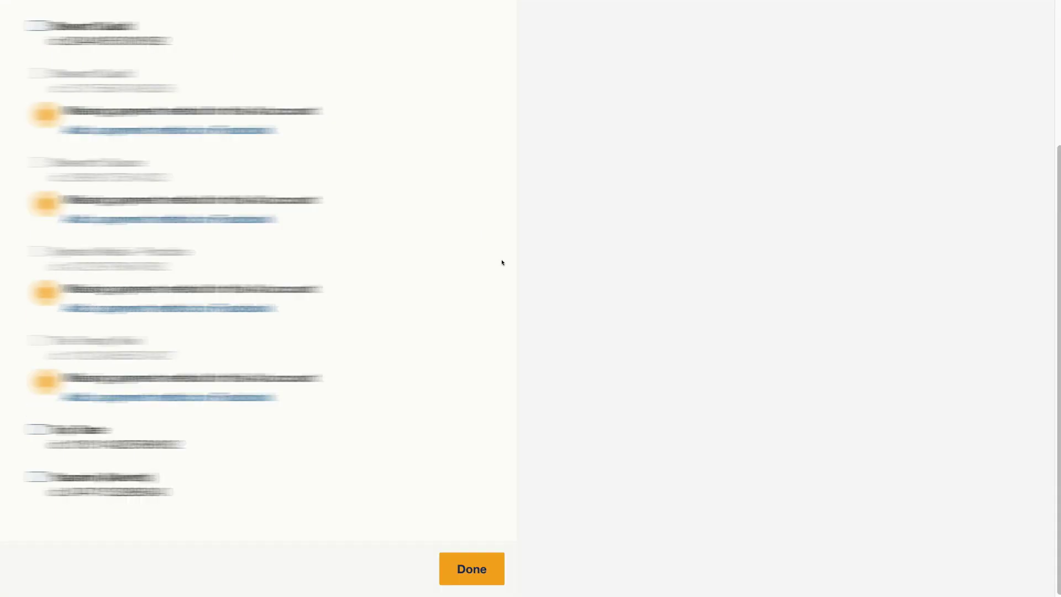
{"action": "left_click", "coordinate": [467, 557]}
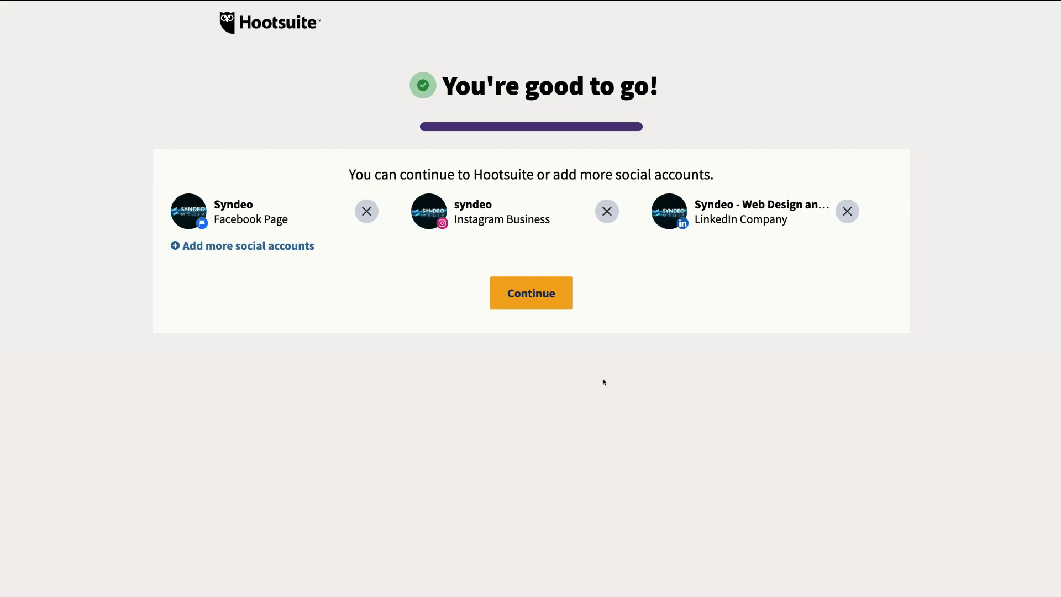
- Finish the account setup, open the Streams dashboard and dismiss its welcome message
{"action": "left_click", "coordinate": [534, 300]}
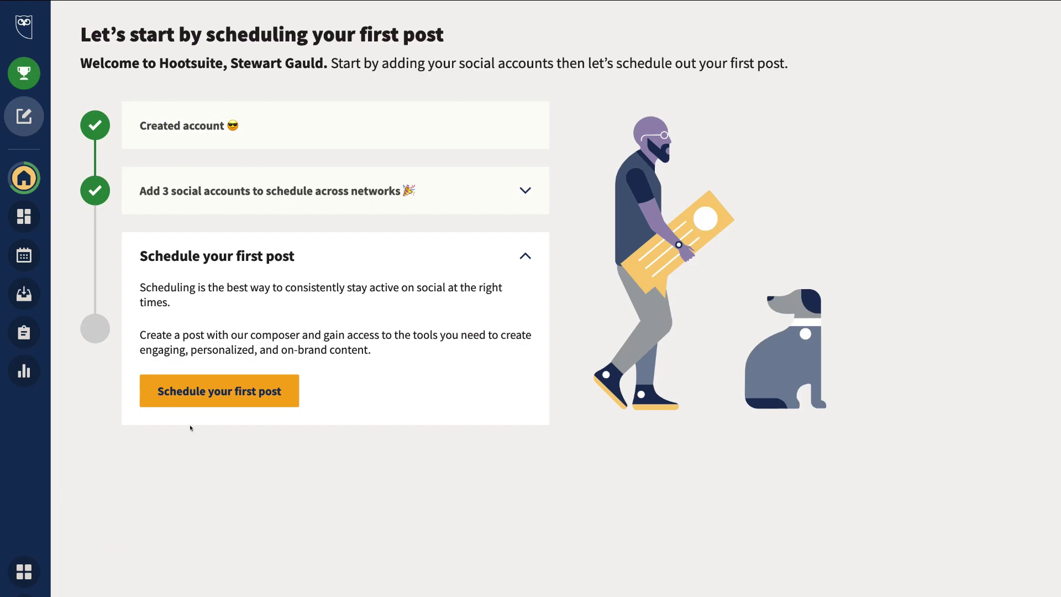
{"action": "left_click", "coordinate": [25, 219]}
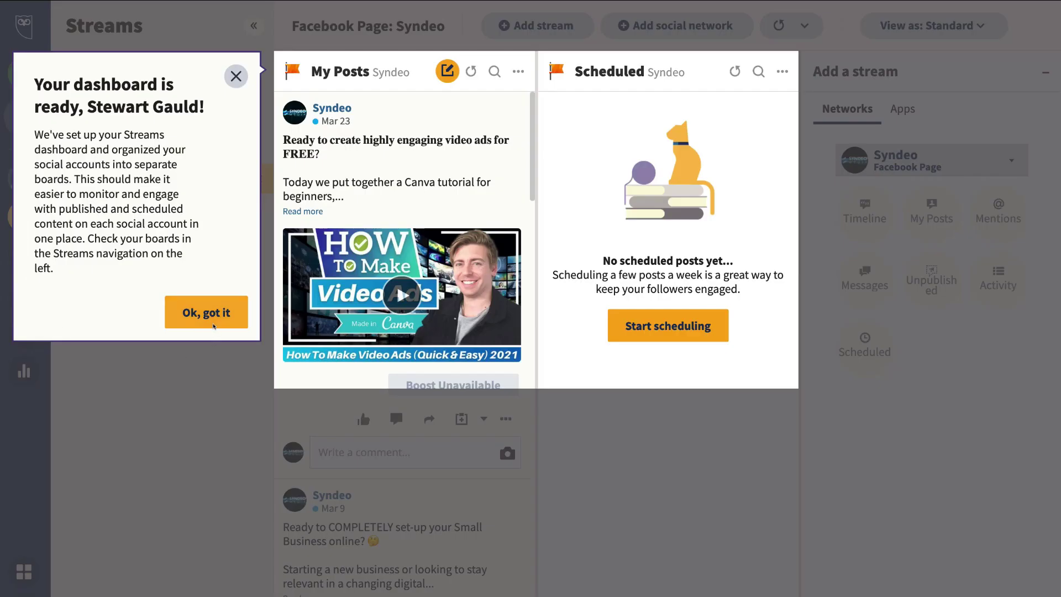
{"action": "left_click", "coordinate": [214, 327]}
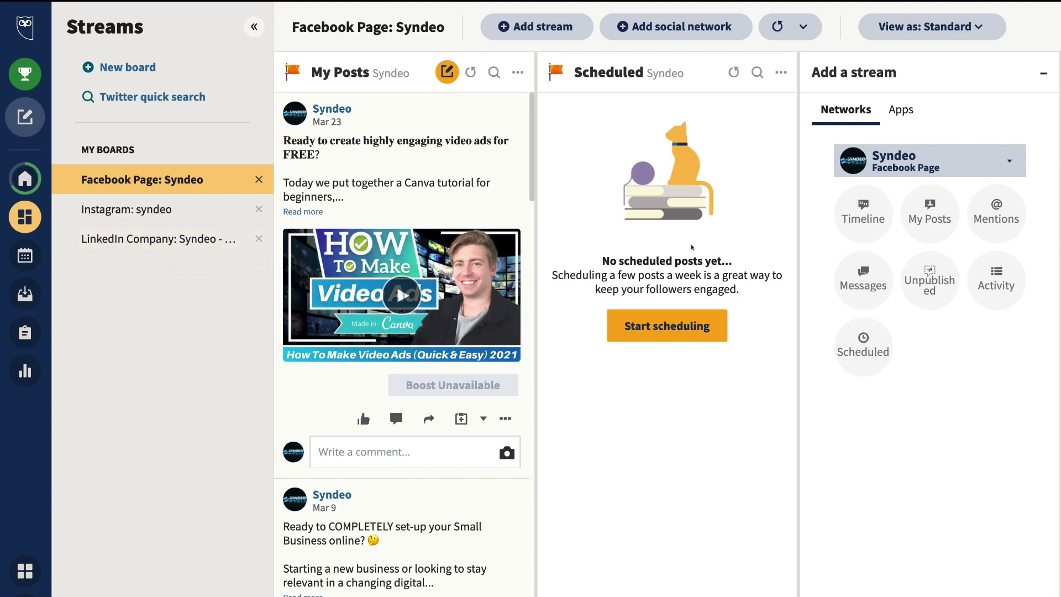
- Examine the network choices for adding an account, both from Streams and from Social networks and teams, without adding one
{"action": "left_click", "coordinate": [679, 24]}
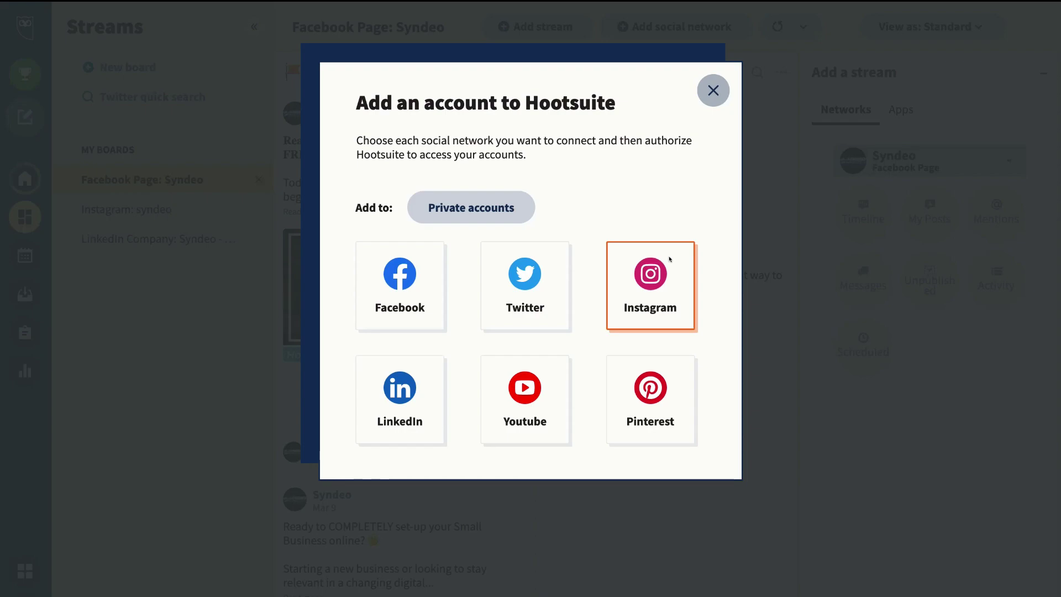
{"action": "left_click", "coordinate": [713, 90]}
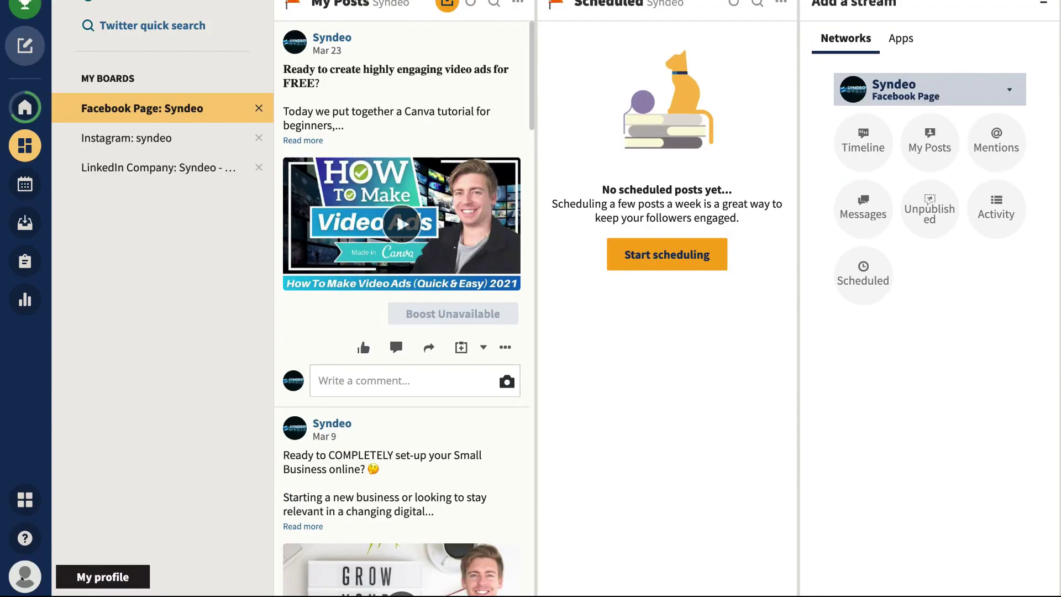
{"action": "left_click", "coordinate": [22, 578]}
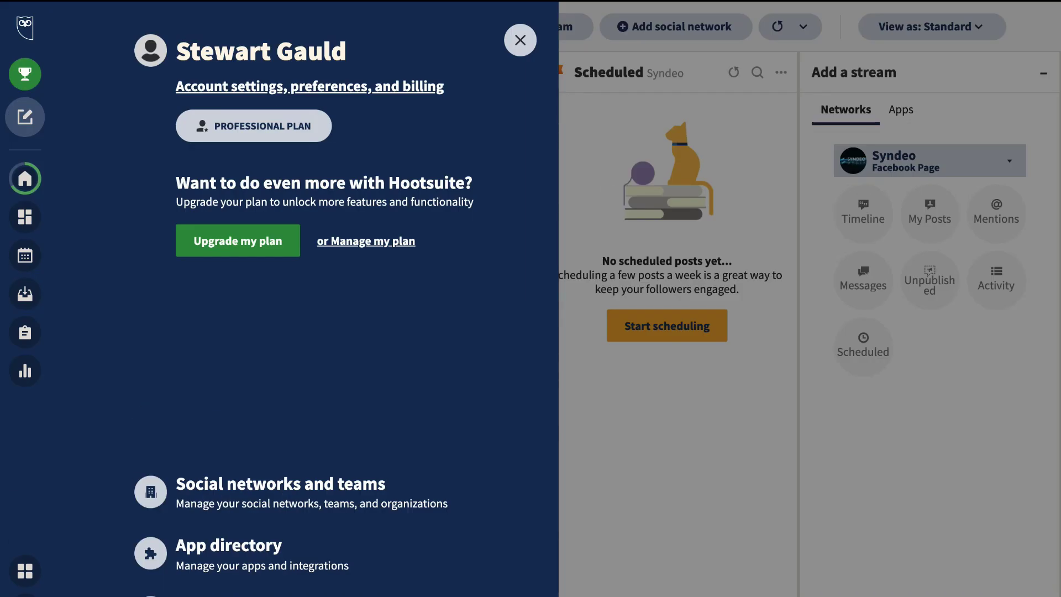
{"action": "left_click", "coordinate": [340, 497]}
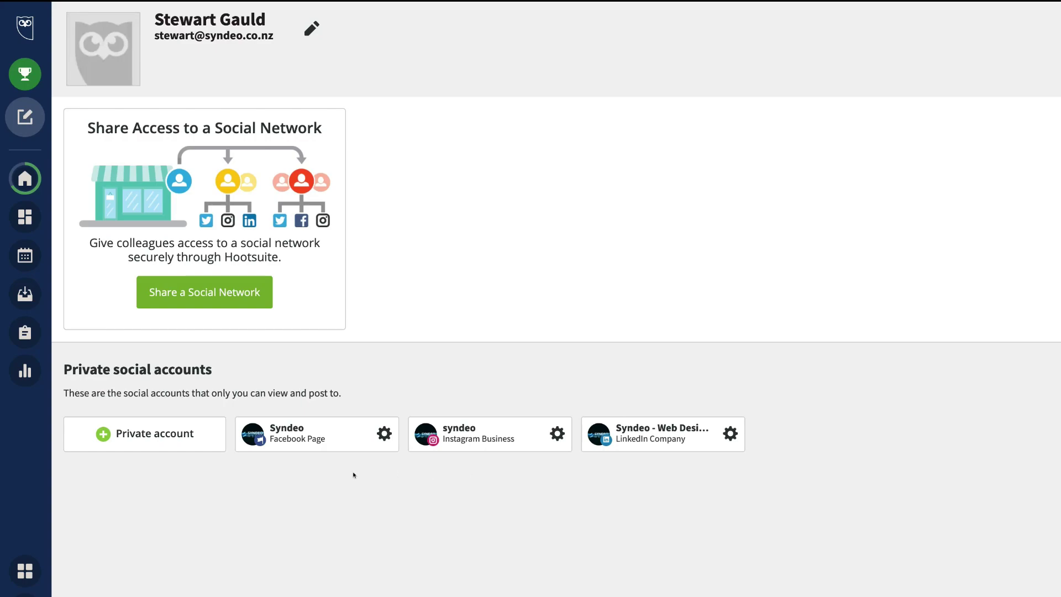
{"action": "left_click", "coordinate": [152, 443]}
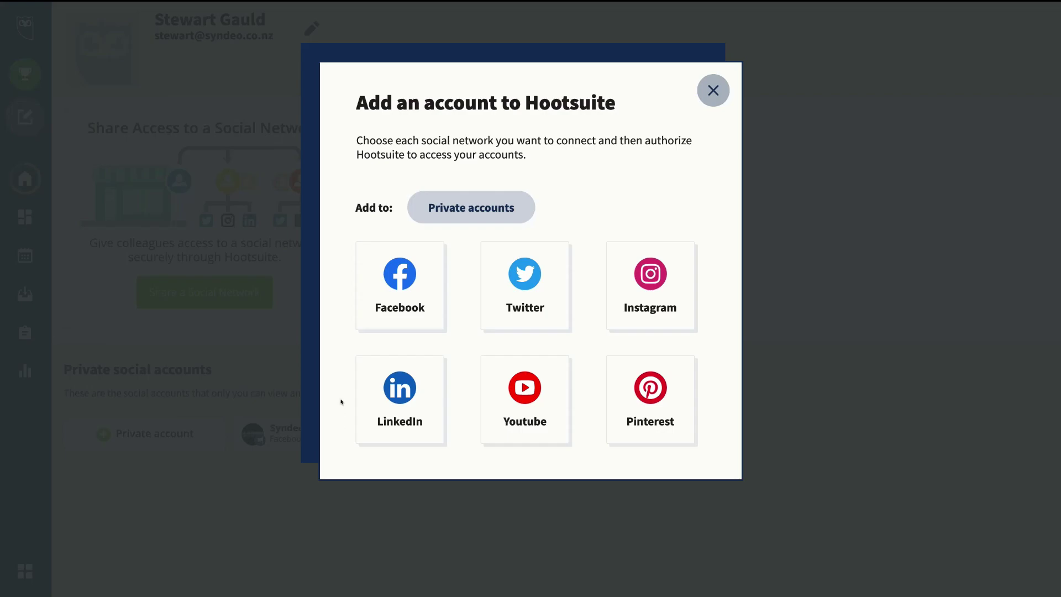
{"action": "left_click", "coordinate": [713, 91]}
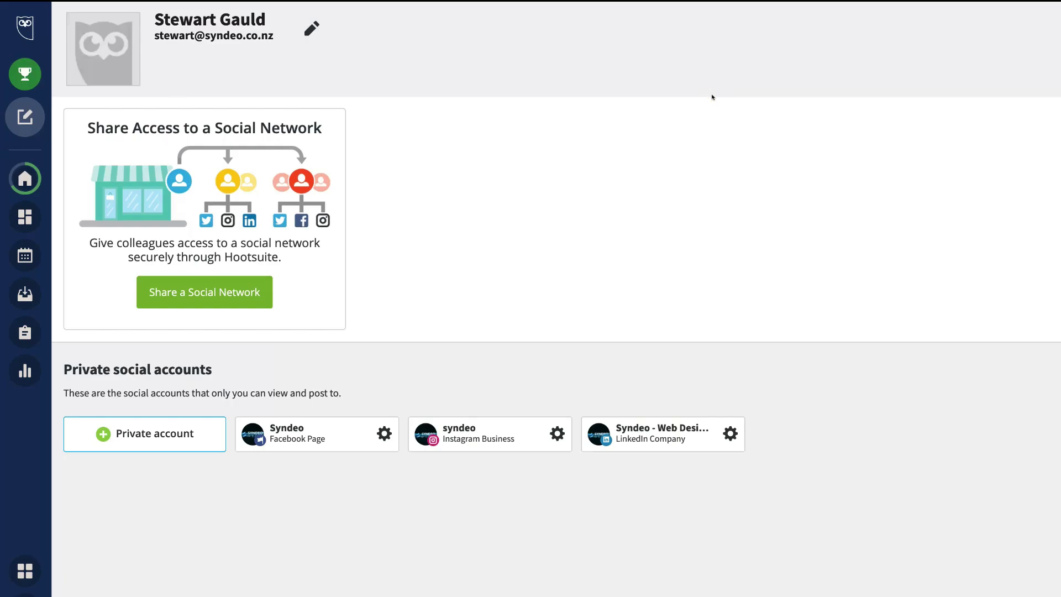
- Go through the boards in Streams and rename them Facebook Page, Instagram and LinkedIn
{"action": "left_click", "coordinate": [24, 217]}
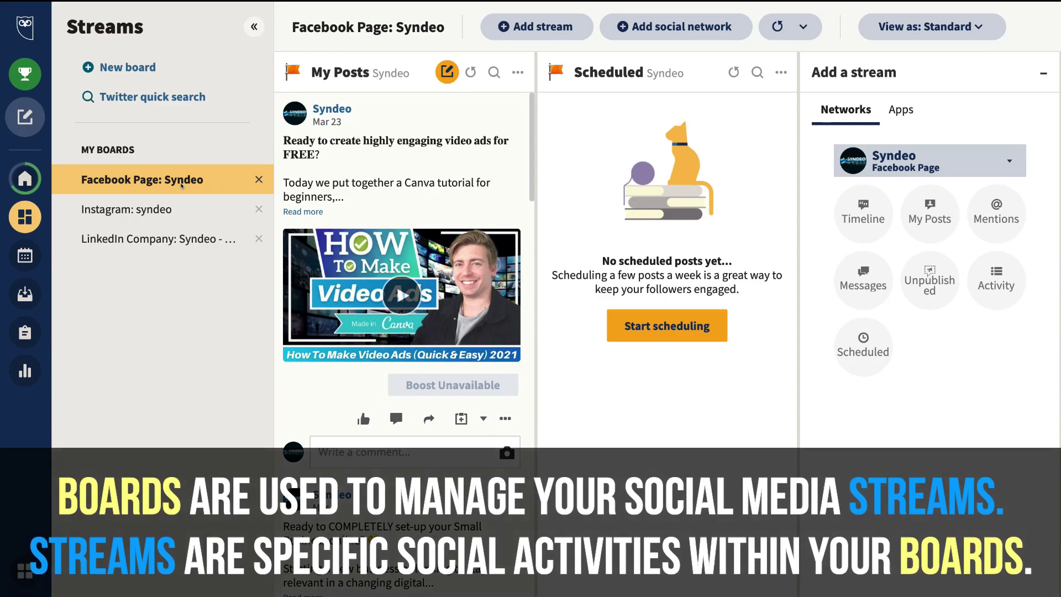
{"action": "left_click", "coordinate": [183, 201]}
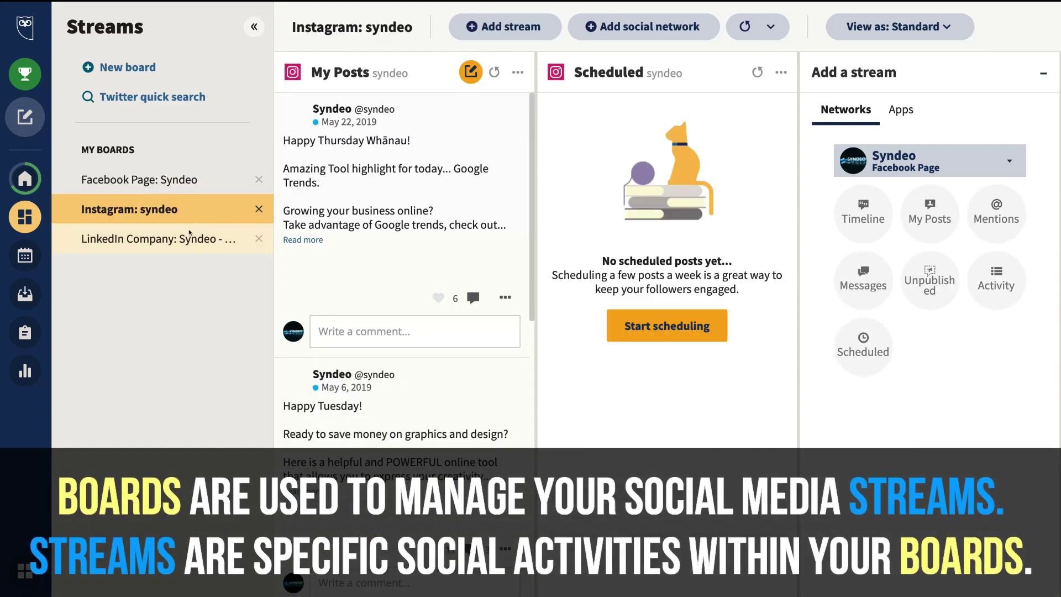
{"action": "left_click", "coordinate": [189, 231]}
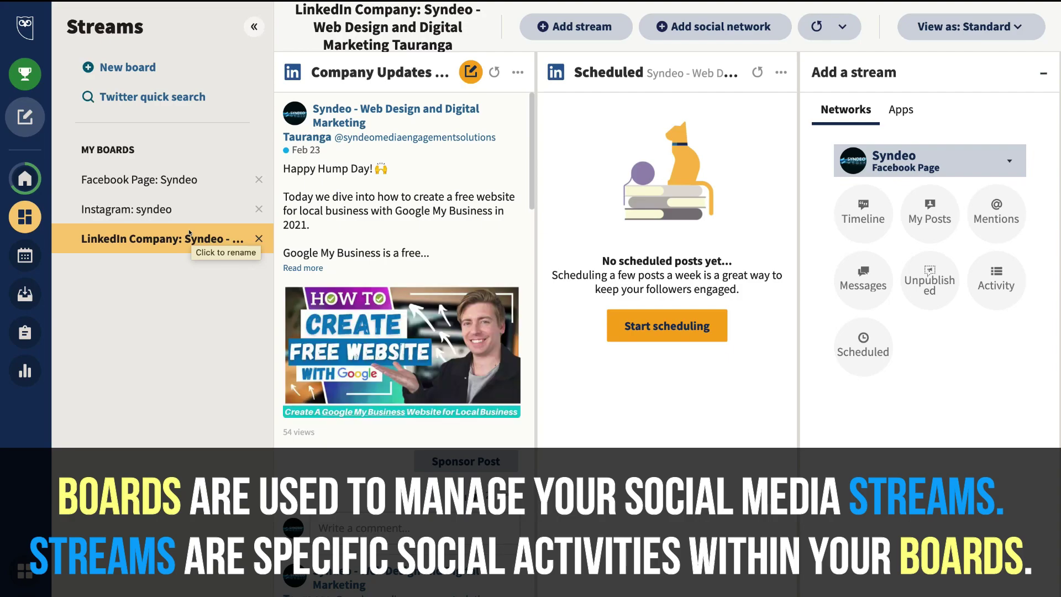
{"action": "left_click", "coordinate": [219, 238]}
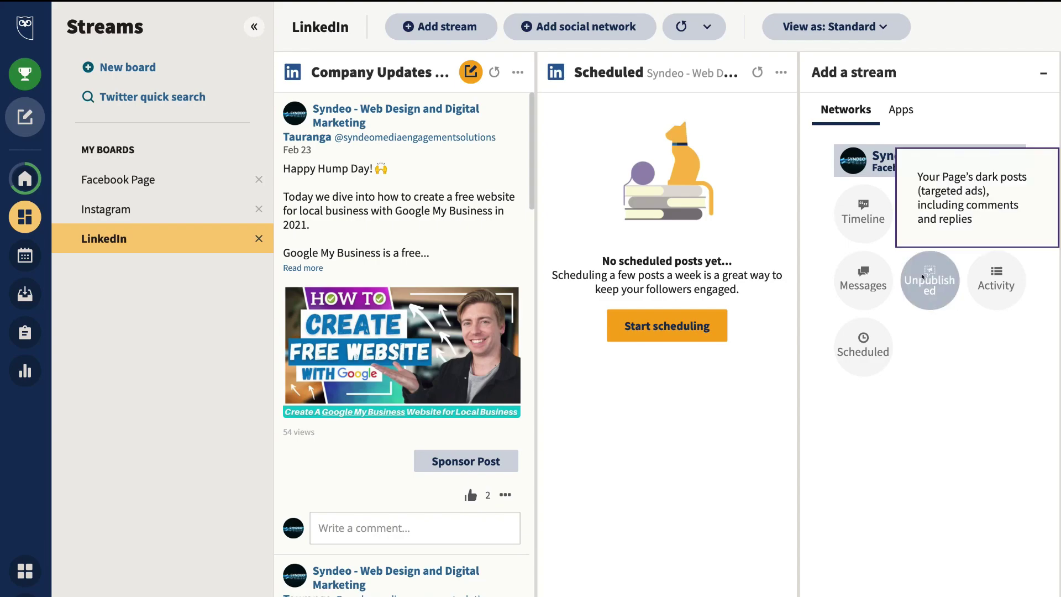
- Add the Syndeo Facebook Page's Messages stream to the LinkedIn board and look through the messages and company updates
{"action": "left_click", "coordinate": [856, 292]}
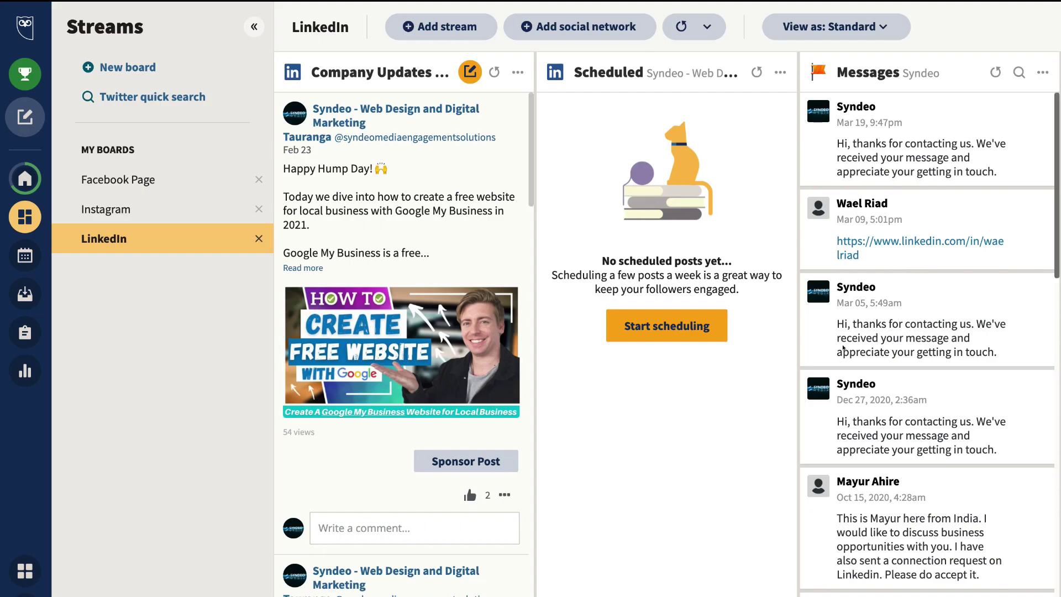
{"action": "scroll", "coordinate": [881, 399], "scroll_direction": "down", "scroll_amount": 8}
{"action": "scroll", "coordinate": [880, 400], "scroll_direction": "up", "scroll_amount": 8}
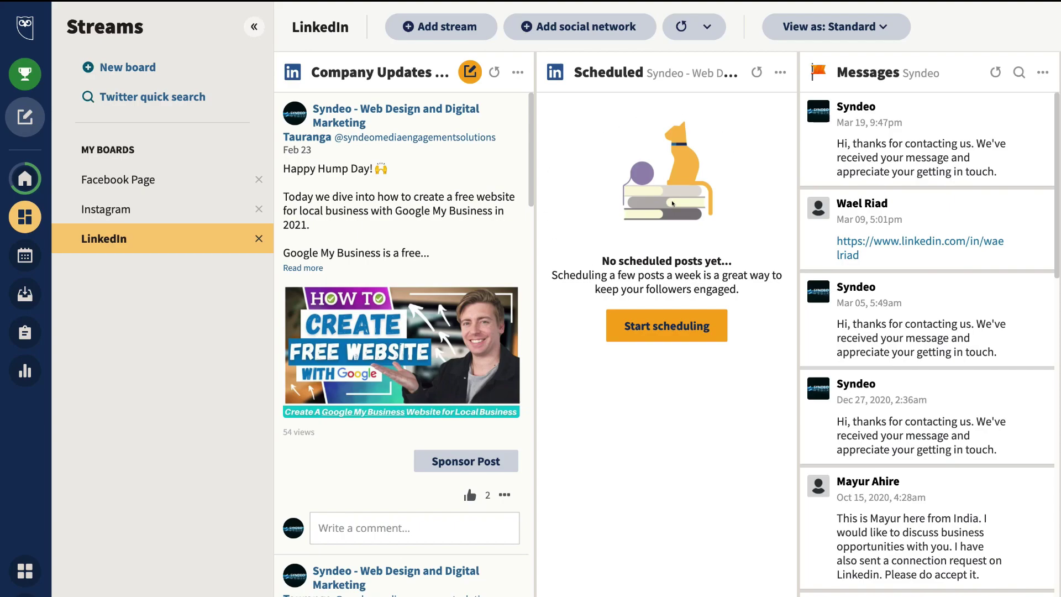
{"action": "scroll", "coordinate": [405, 322], "scroll_direction": "down", "scroll_amount": 14}
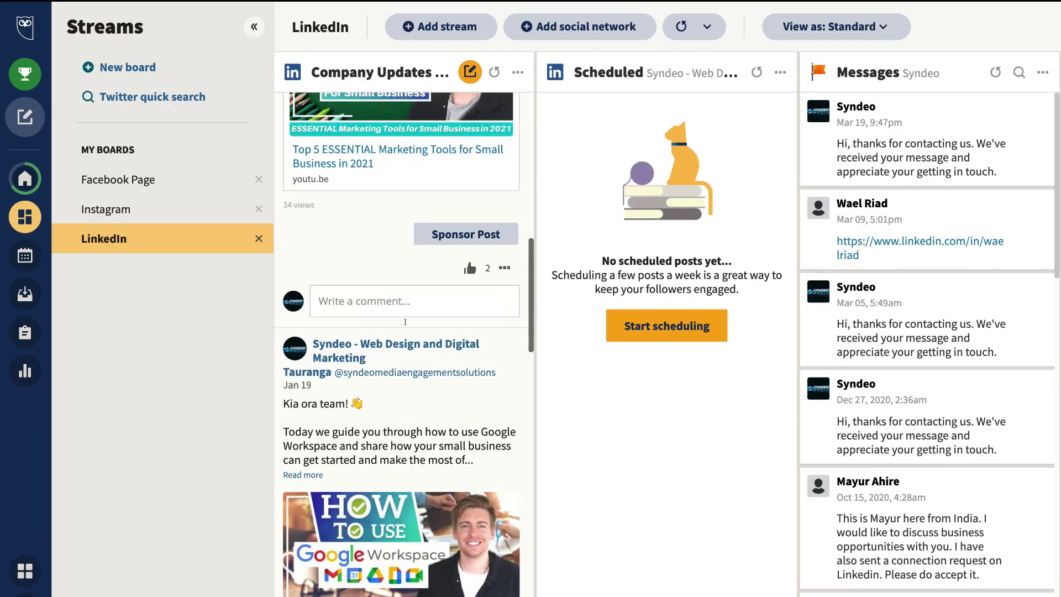
{"action": "scroll", "coordinate": [405, 322], "scroll_direction": "down", "scroll_amount": 4}
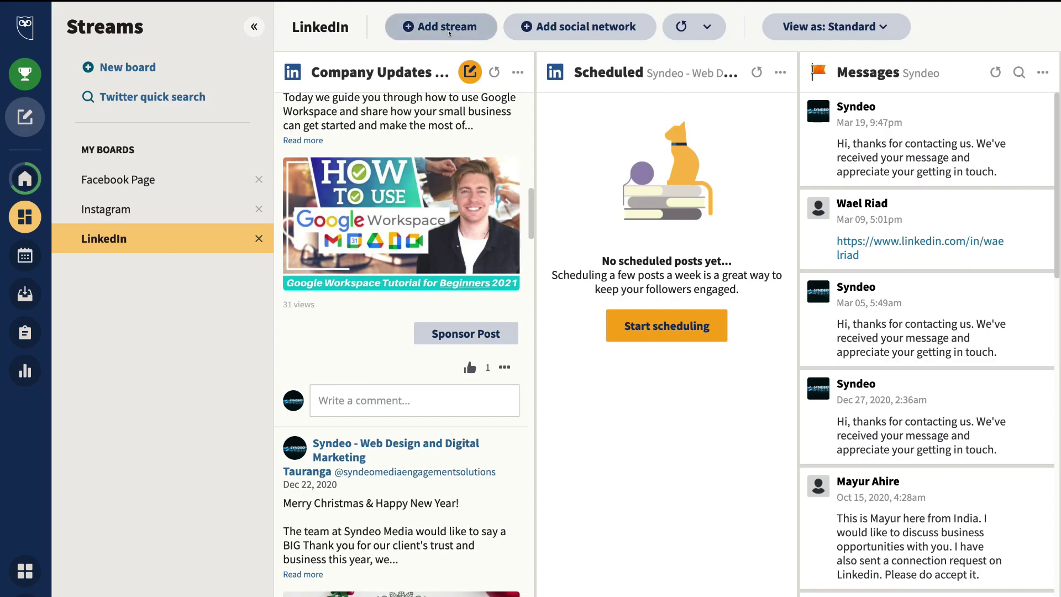
- Review the view options for the LinkedIn board, keep Standard, and look through the company updates
{"action": "left_click", "coordinate": [884, 33]}
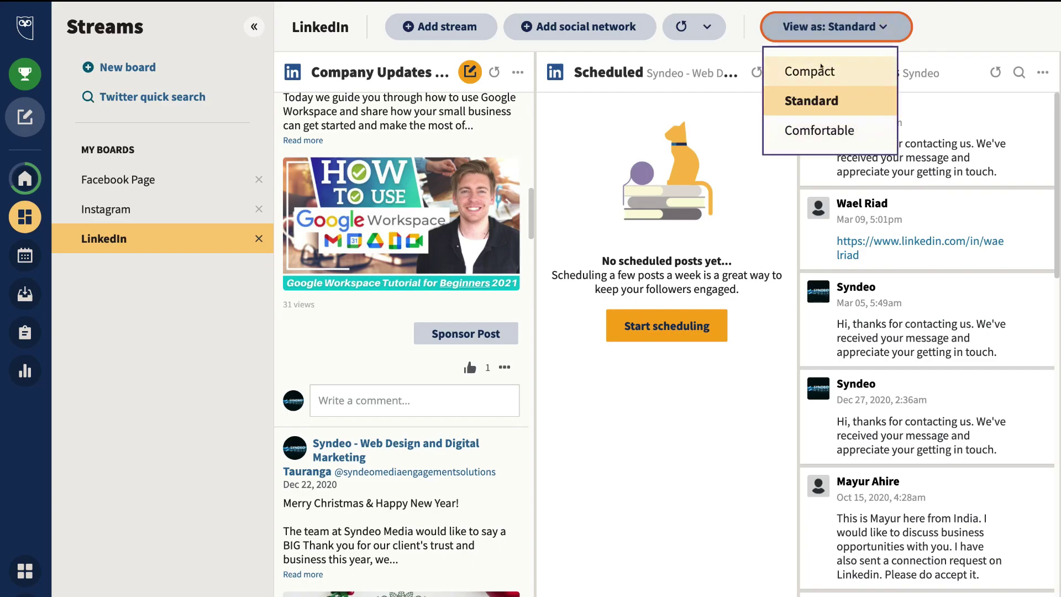
{"action": "left_click", "coordinate": [780, 103]}
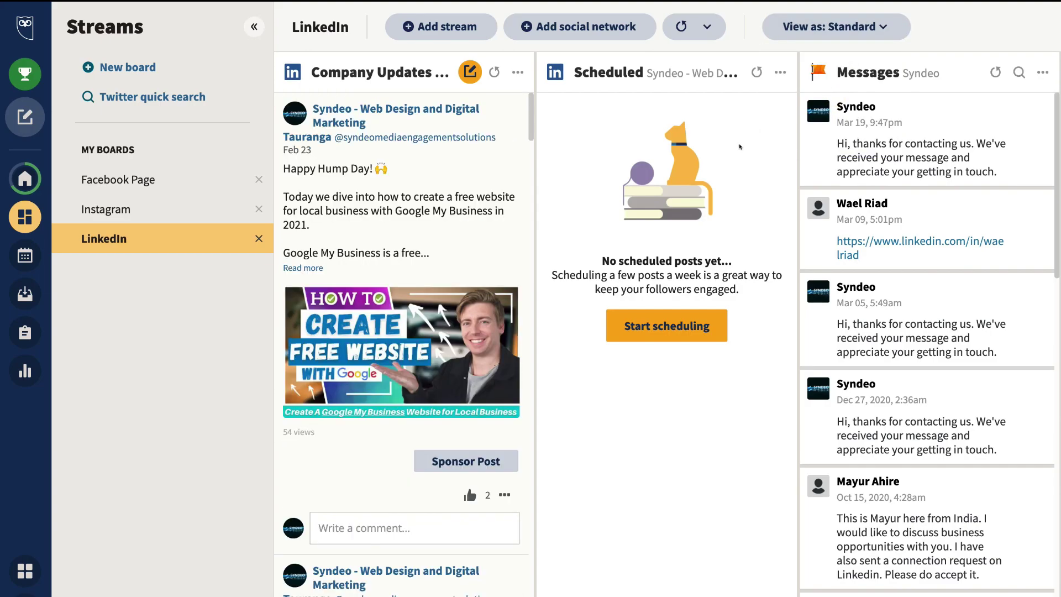
{"action": "scroll", "coordinate": [436, 219], "scroll_direction": "down", "scroll_amount": 3}
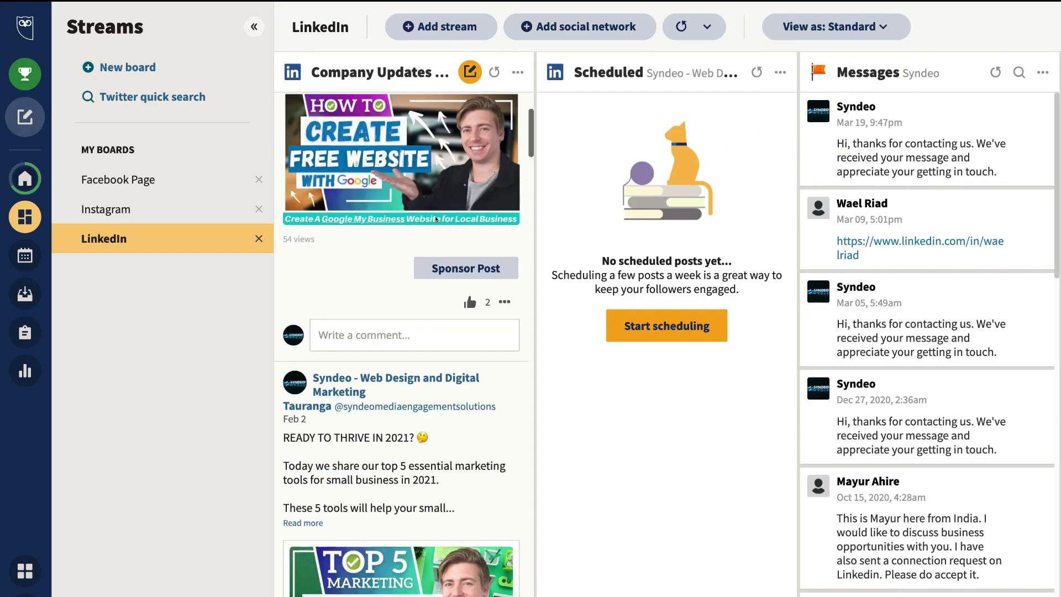
- Look through the LinkedIn board's company updates, read one Facebook conversation from its Messages stream, and go over to the Instagram board
{"action": "scroll", "coordinate": [436, 219], "scroll_direction": "up", "scroll_amount": 3}
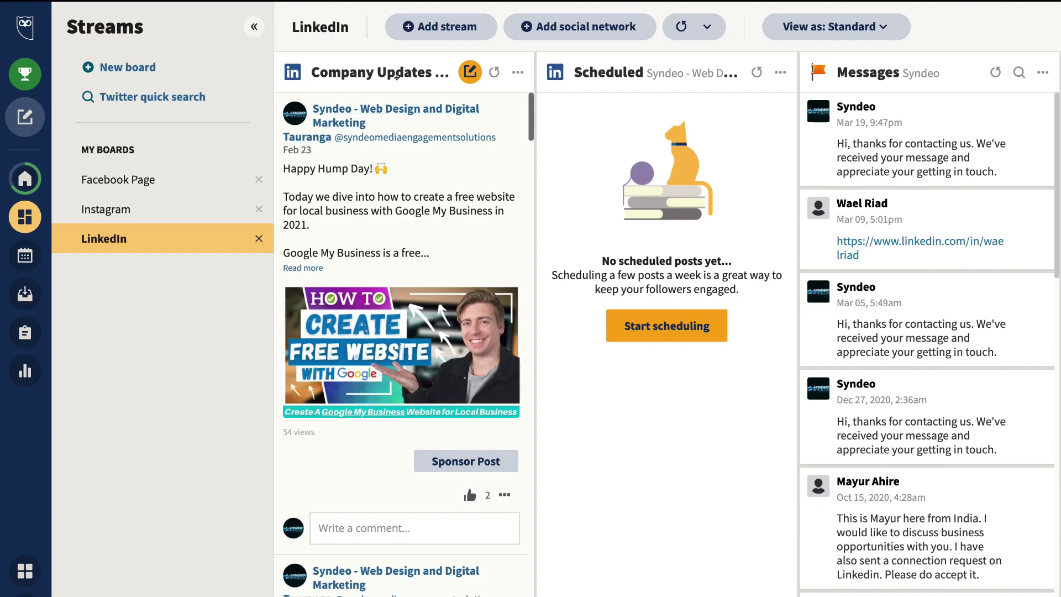
{"action": "scroll", "coordinate": [426, 235], "scroll_direction": "down", "scroll_amount": 6}
{"action": "left_click", "coordinate": [337, 132]}
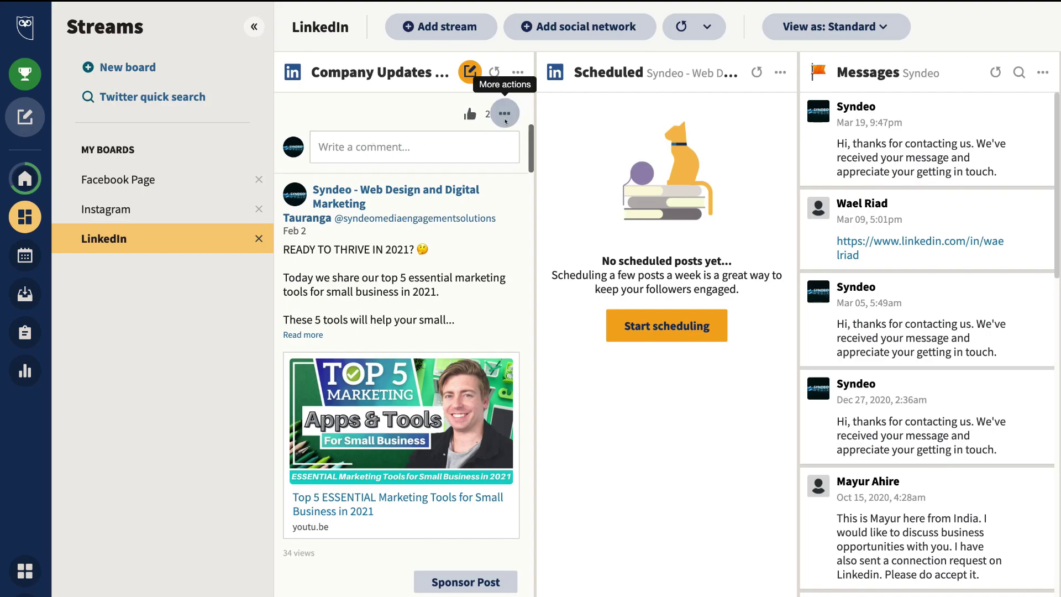
{"action": "left_click", "coordinate": [505, 114]}
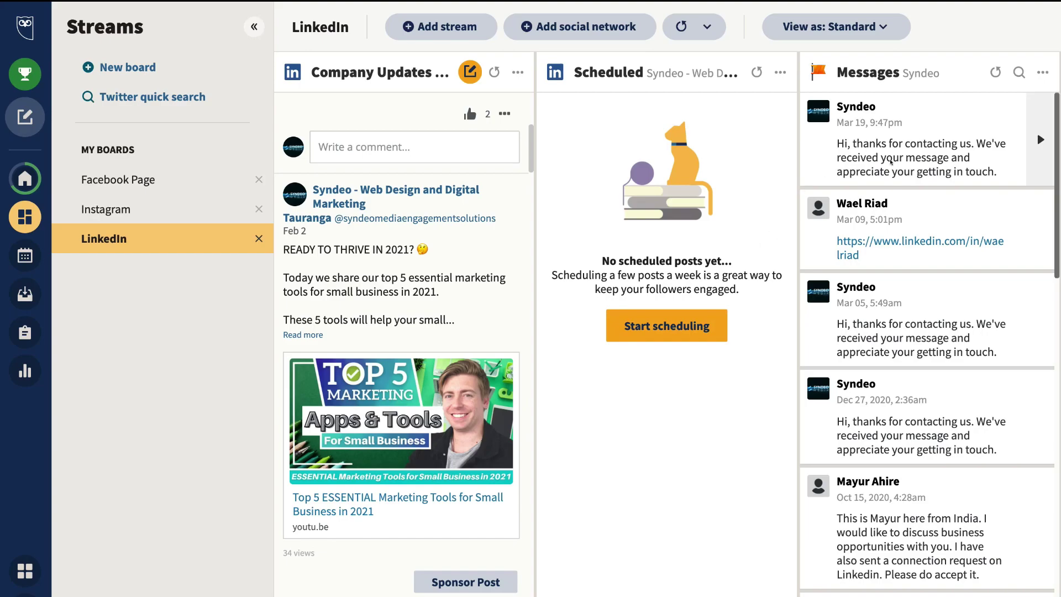
{"action": "left_click", "coordinate": [907, 512]}
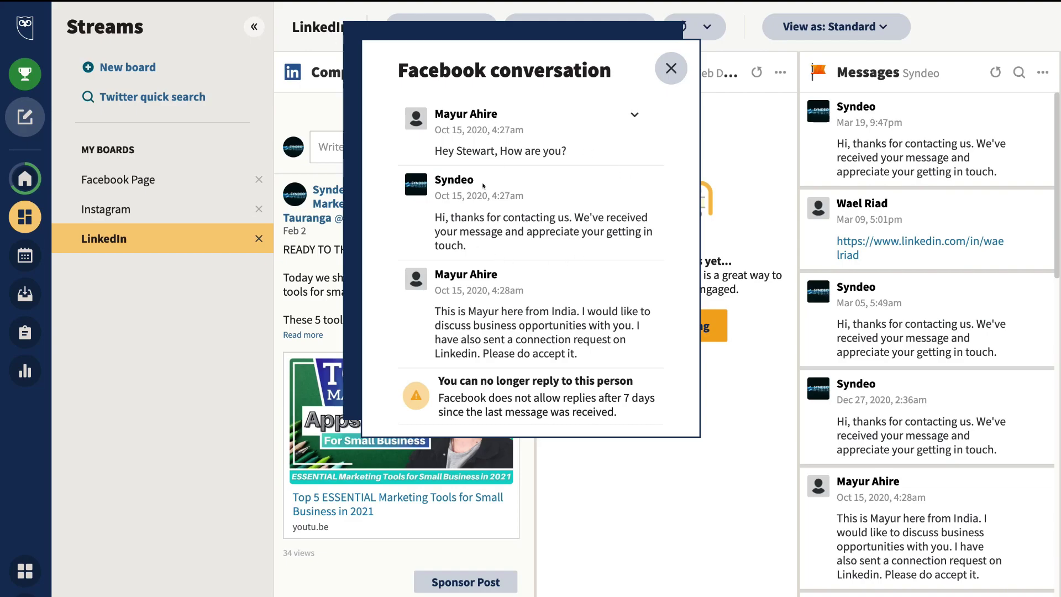
{"action": "left_click", "coordinate": [671, 68]}
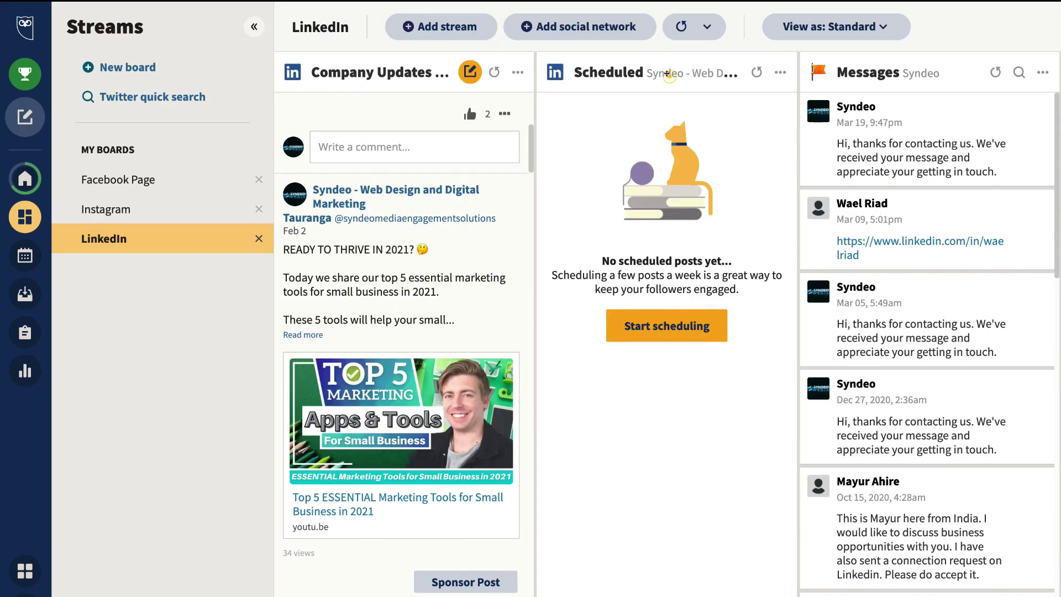
{"action": "left_click", "coordinate": [187, 209]}
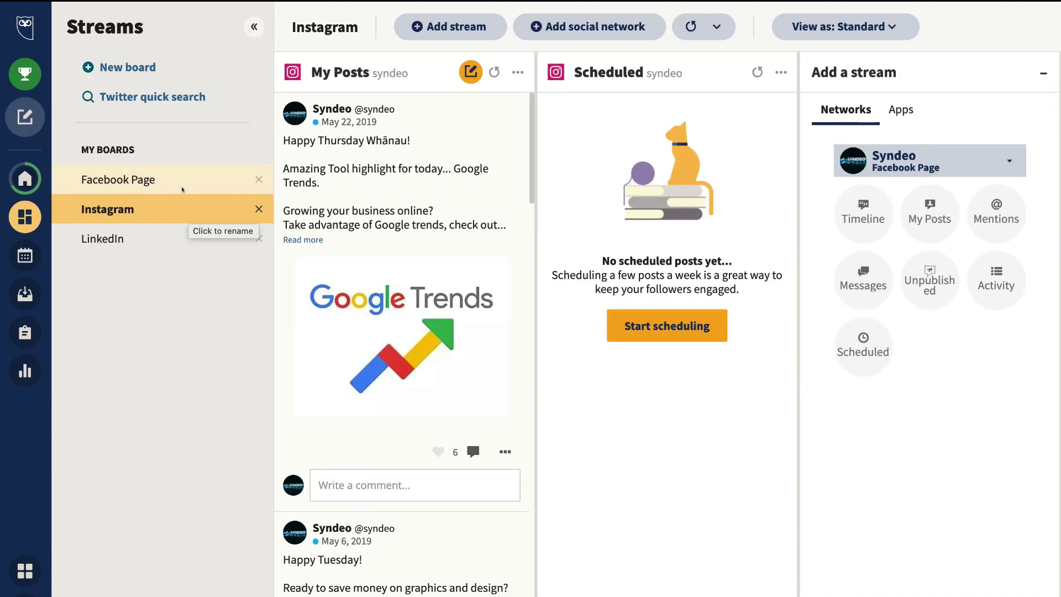
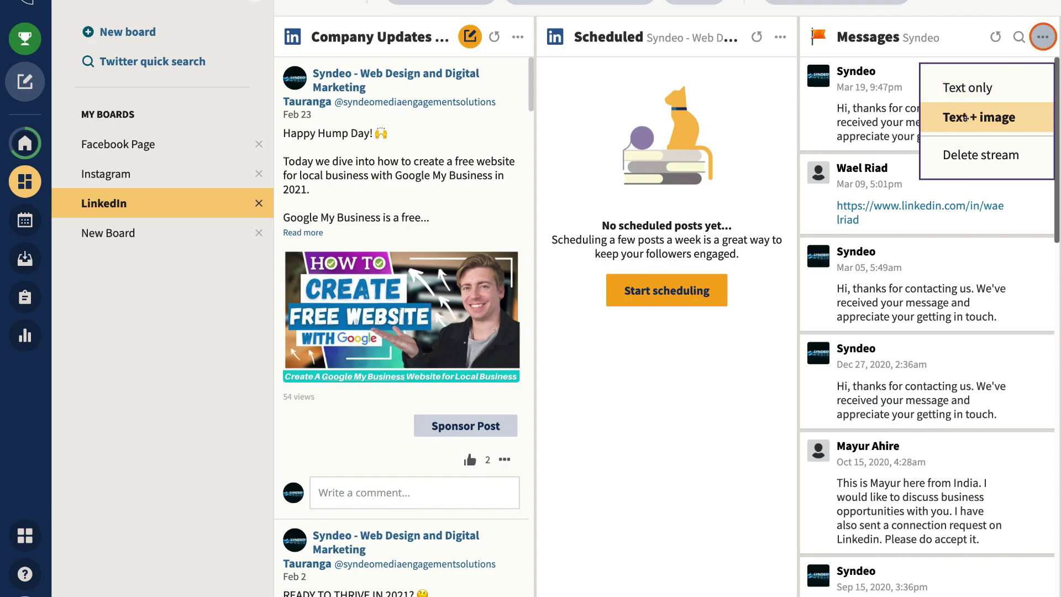
- Delete the Messages stream from the LinkedIn board and choose the Syndeo LinkedIn Company account as the source for adding a stream
{"action": "left_click", "coordinate": [1022, 157]}
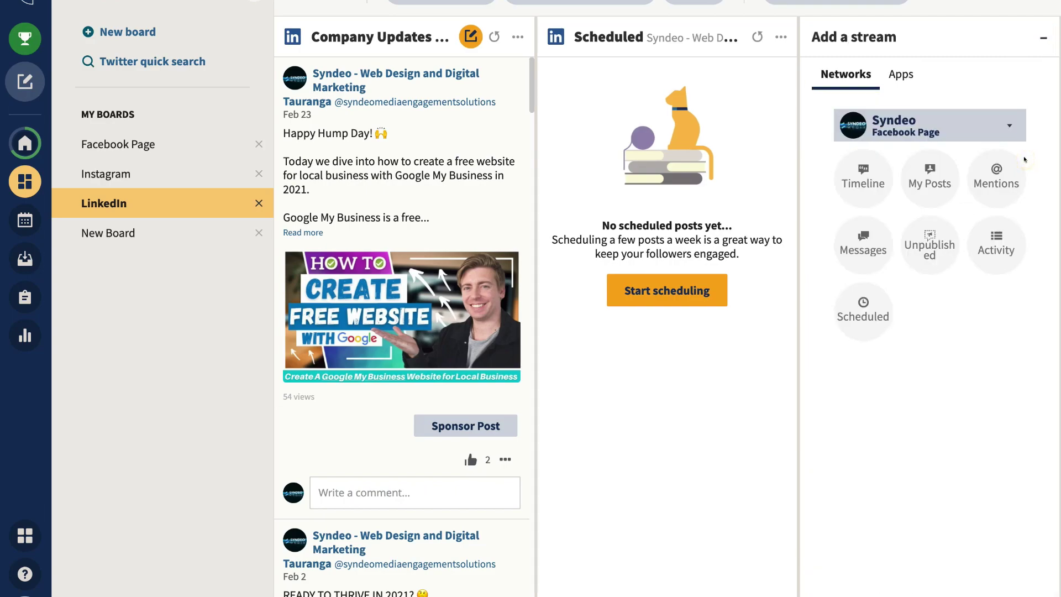
{"action": "left_click", "coordinate": [1008, 125]}
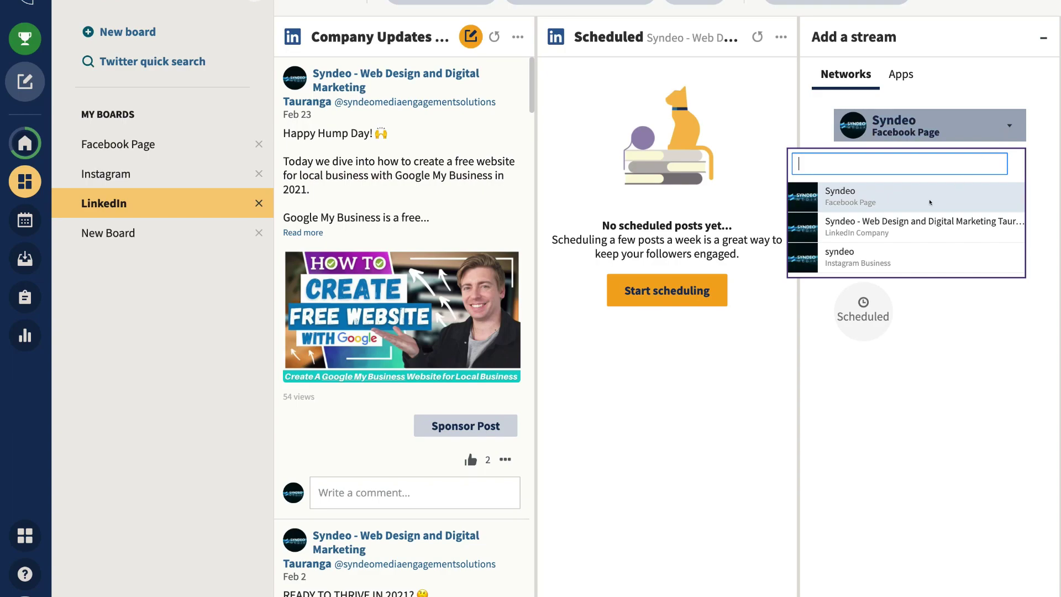
{"action": "left_click", "coordinate": [927, 221]}
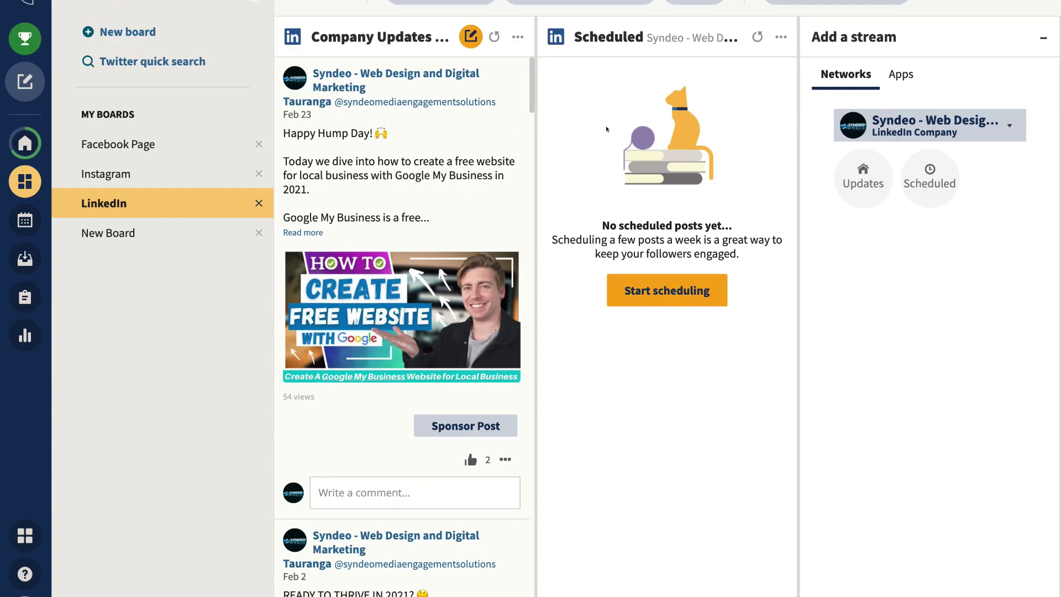
- Add the Syndeo Facebook Page's Messages stream to the Facebook Page board, then look over the Instagram and LinkedIn boards
{"action": "left_click", "coordinate": [235, 151]}
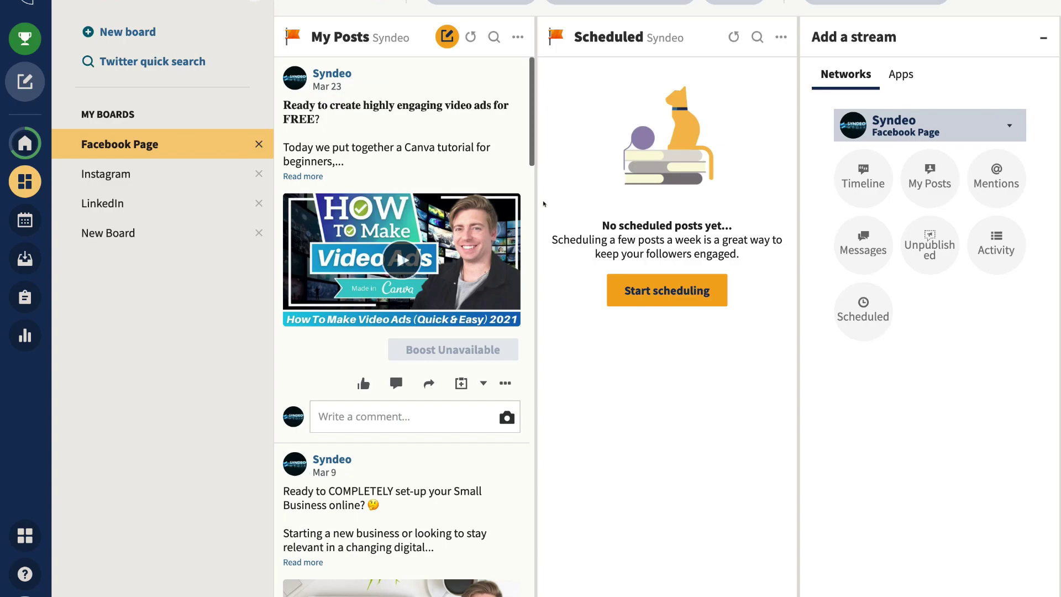
{"action": "left_click", "coordinate": [851, 254]}
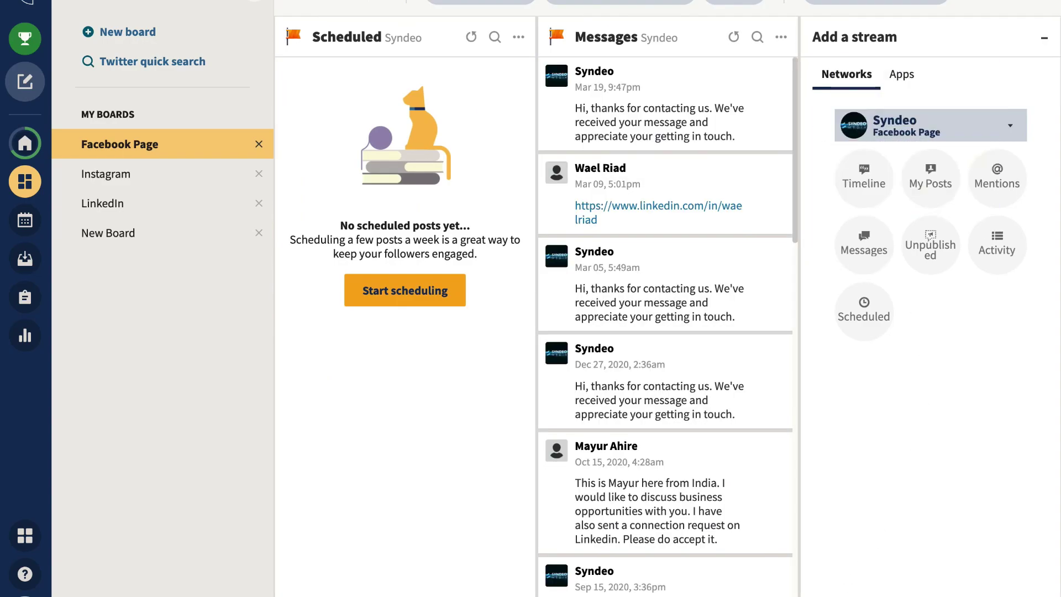
{"action": "scroll", "coordinate": [668, 307], "scroll_direction": "left", "scroll_amount": 5}
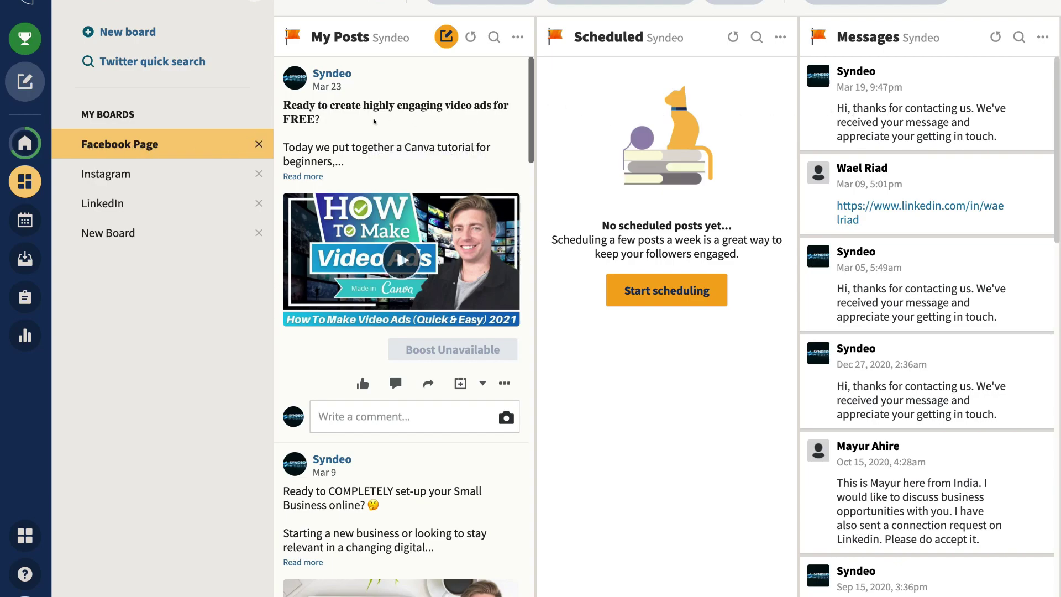
{"action": "left_click", "coordinate": [143, 182]}
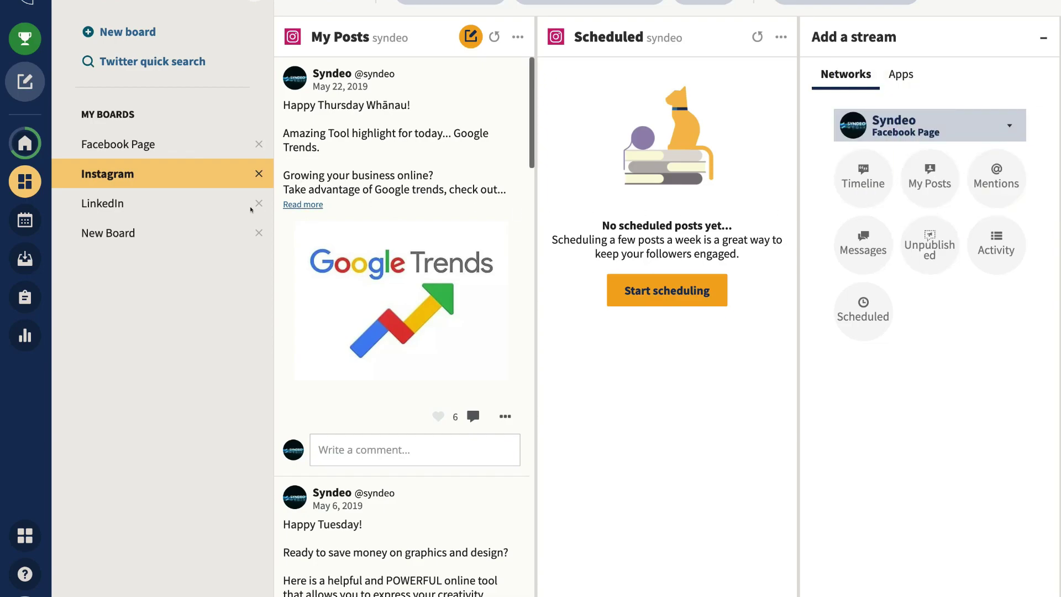
{"action": "left_click", "coordinate": [144, 208]}
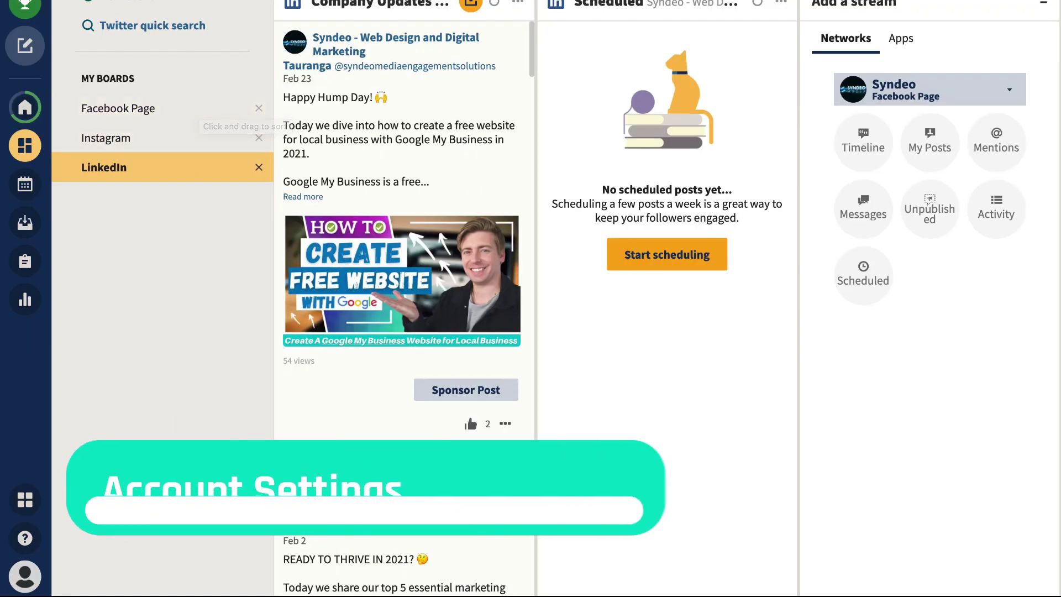
- Review the profile details in the account settings, keep the time zone at (GMT+12) Pacific/Auckland, and close the settings without saving
{"action": "left_click", "coordinate": [24, 572]}
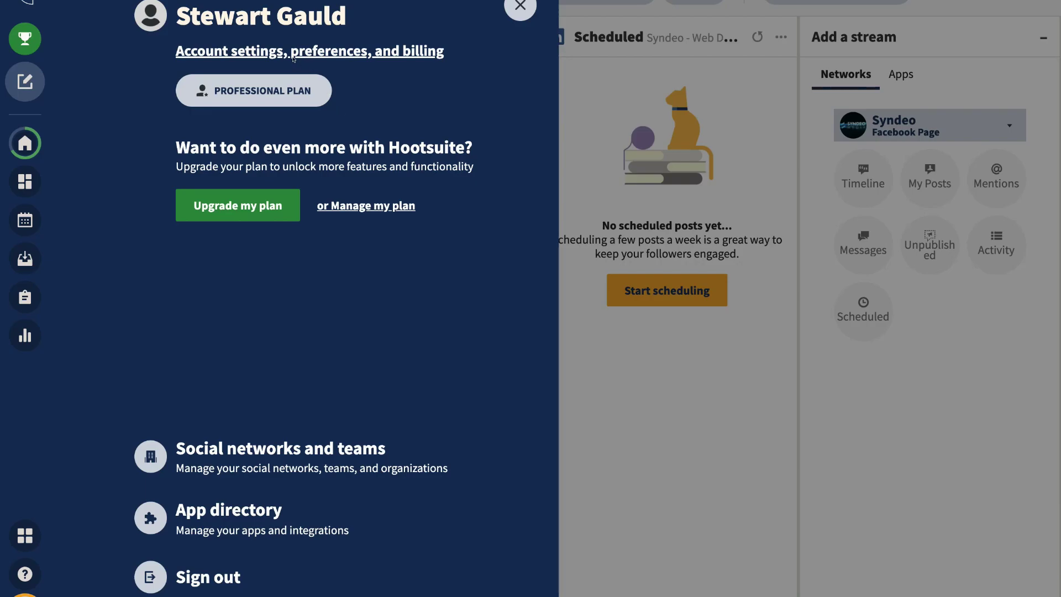
{"action": "left_click", "coordinate": [321, 53]}
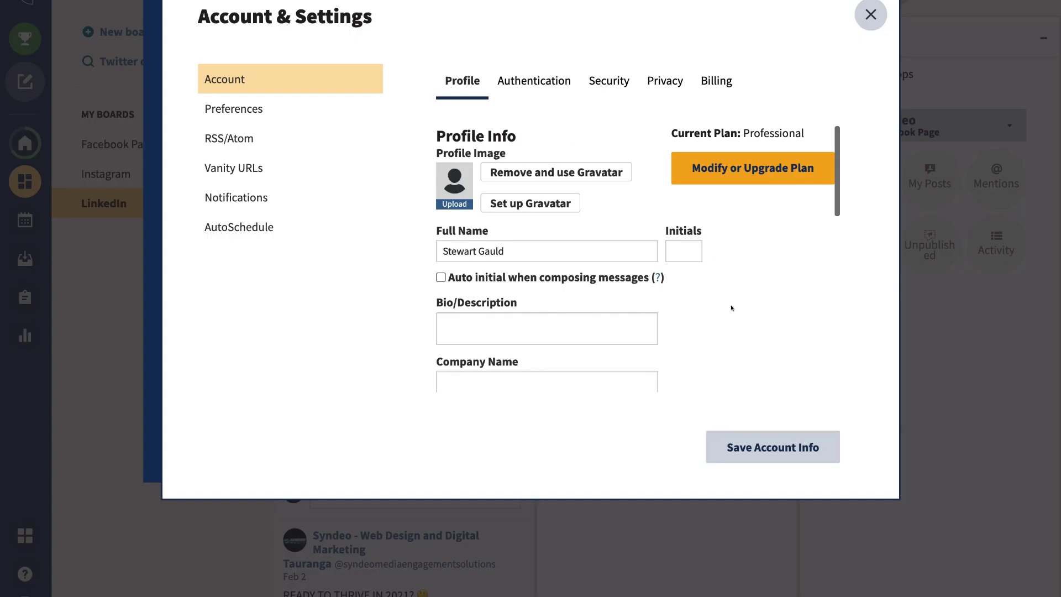
{"action": "scroll", "coordinate": [731, 308], "scroll_direction": "down", "scroll_amount": 5}
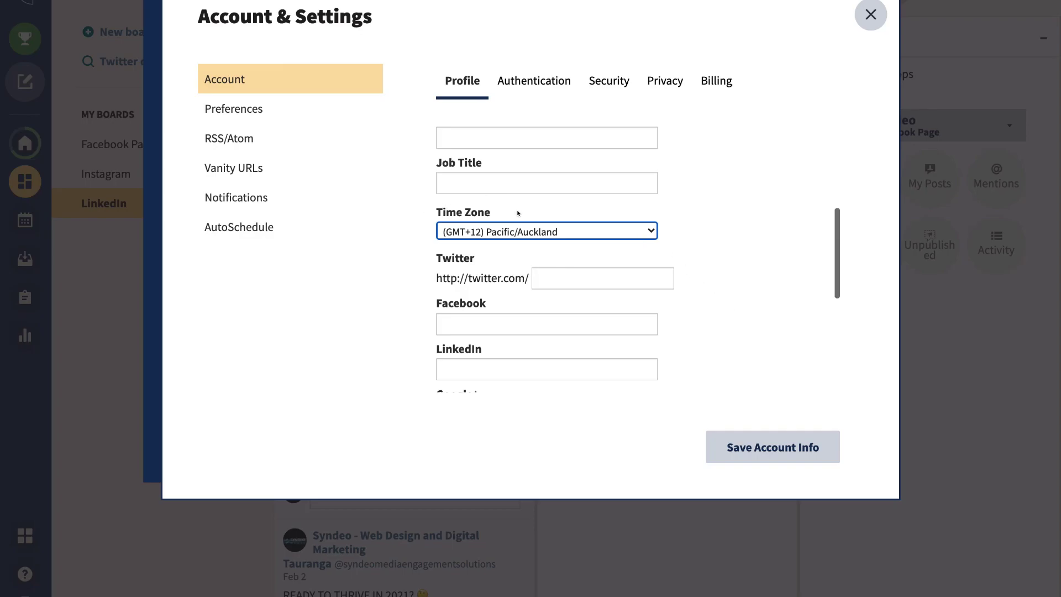
{"action": "left_click", "coordinate": [623, 228]}
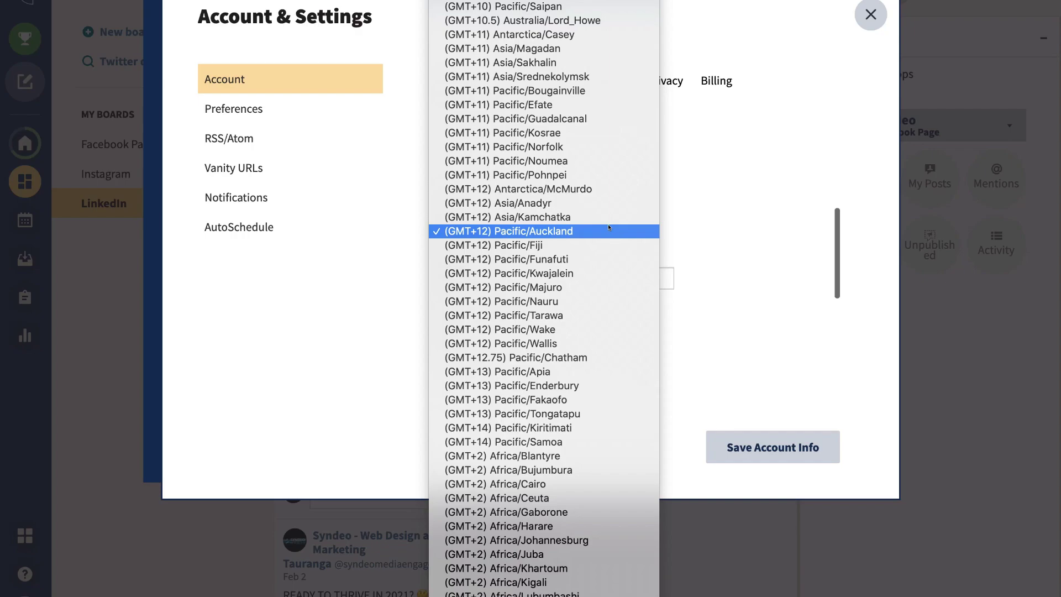
{"action": "left_click", "coordinate": [608, 230]}
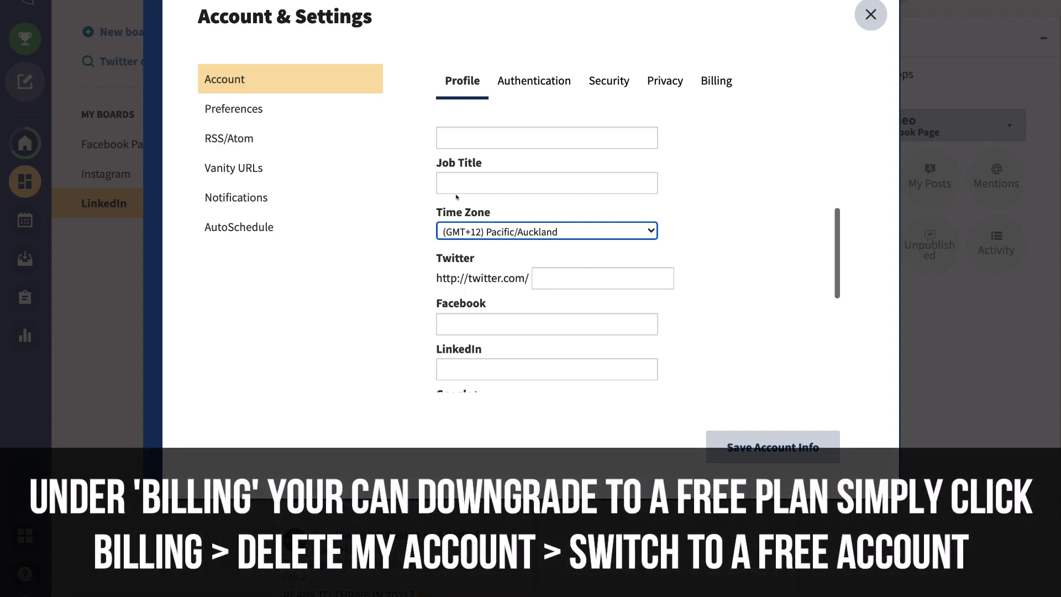
{"action": "left_click", "coordinate": [735, 244]}
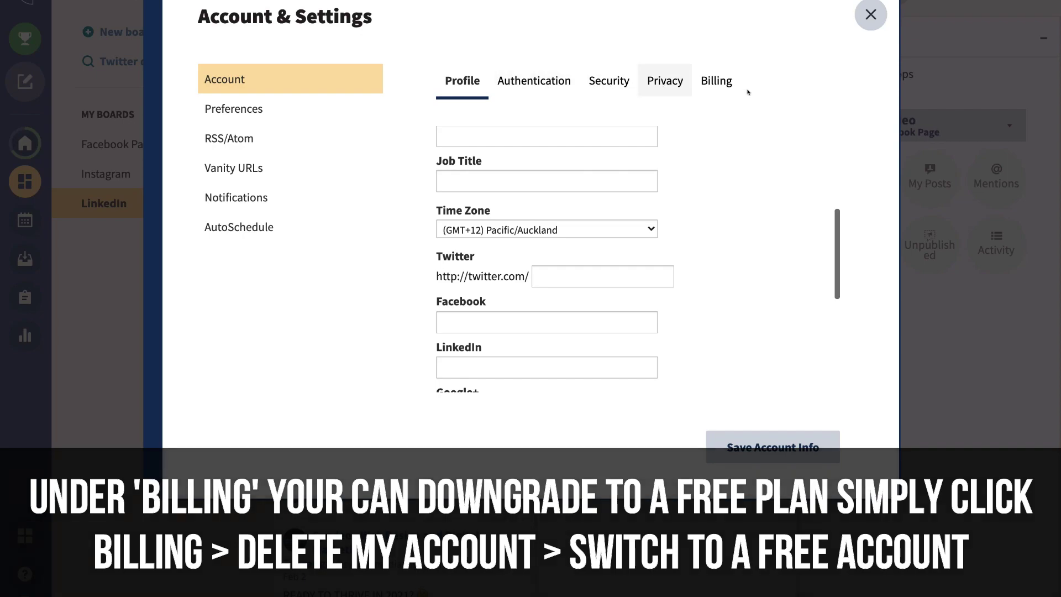
{"action": "left_click", "coordinate": [871, 15]}
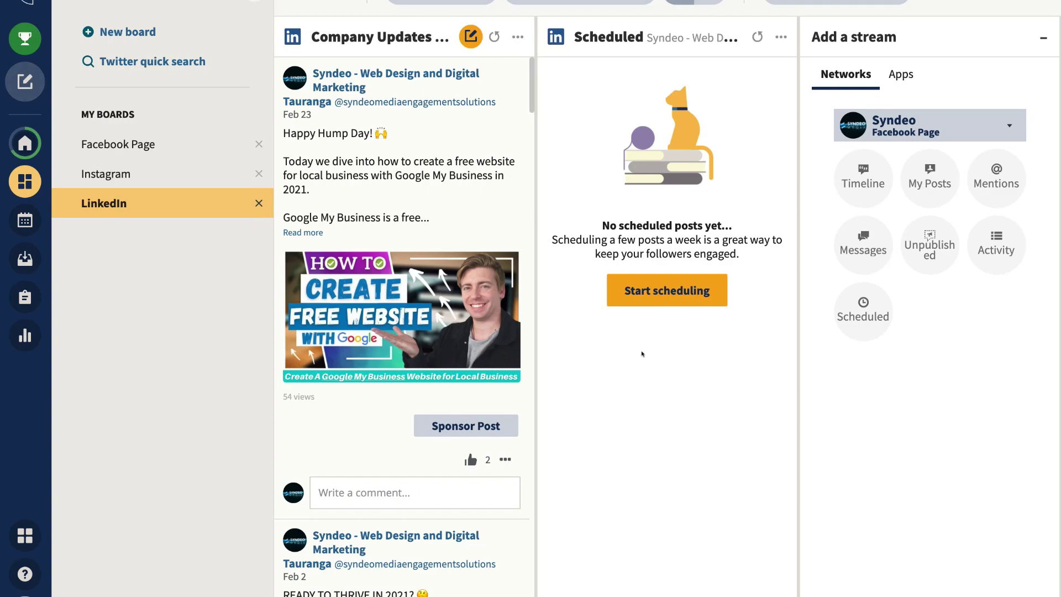
- Create a new post addressed to the Syndeo Facebook Page, the syndeo Instagram Business account and the Syndeo LinkedIn page
{"action": "left_click", "coordinate": [25, 81]}
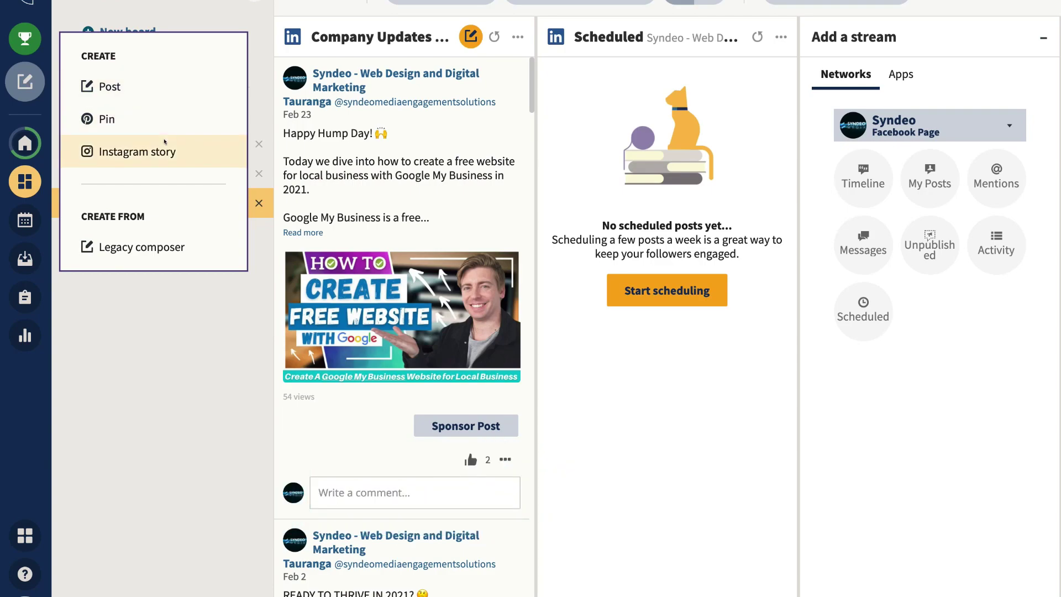
{"action": "left_click", "coordinate": [146, 87]}
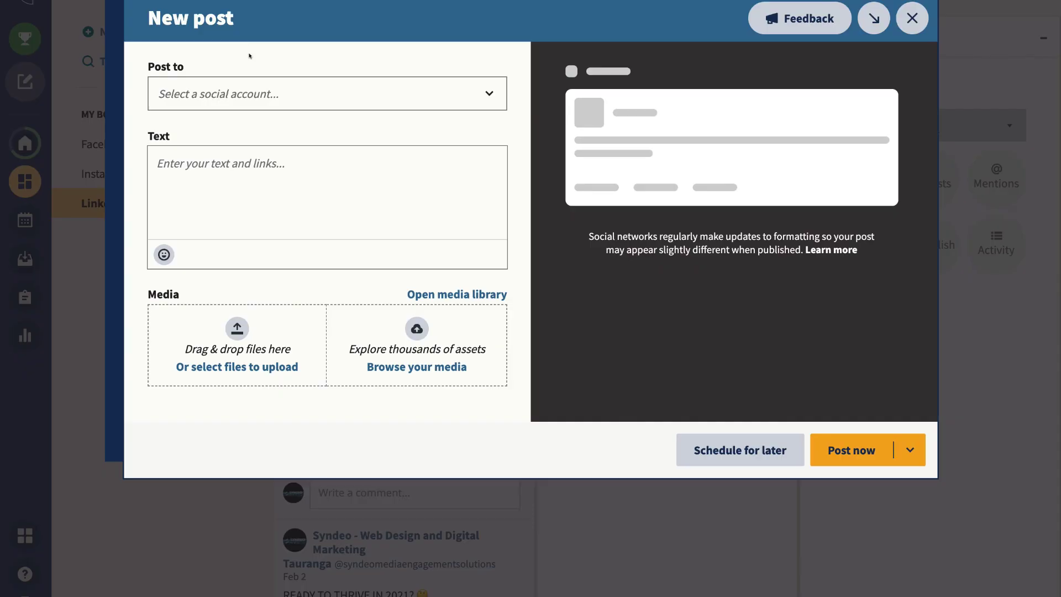
{"action": "left_click", "coordinate": [177, 88]}
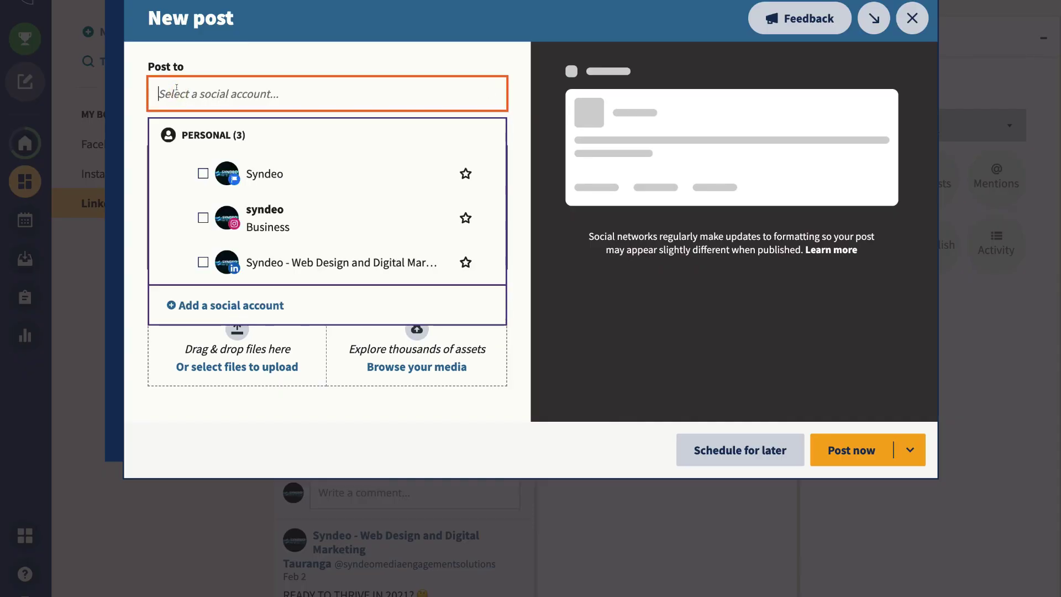
{"action": "left_click", "coordinate": [202, 173]}
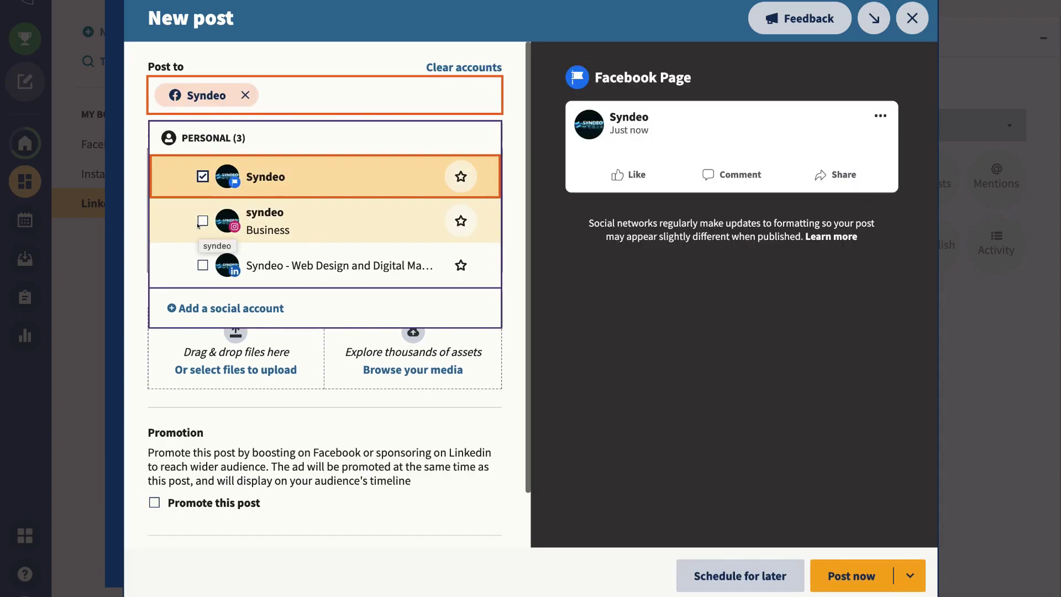
{"action": "left_click", "coordinate": [203, 221]}
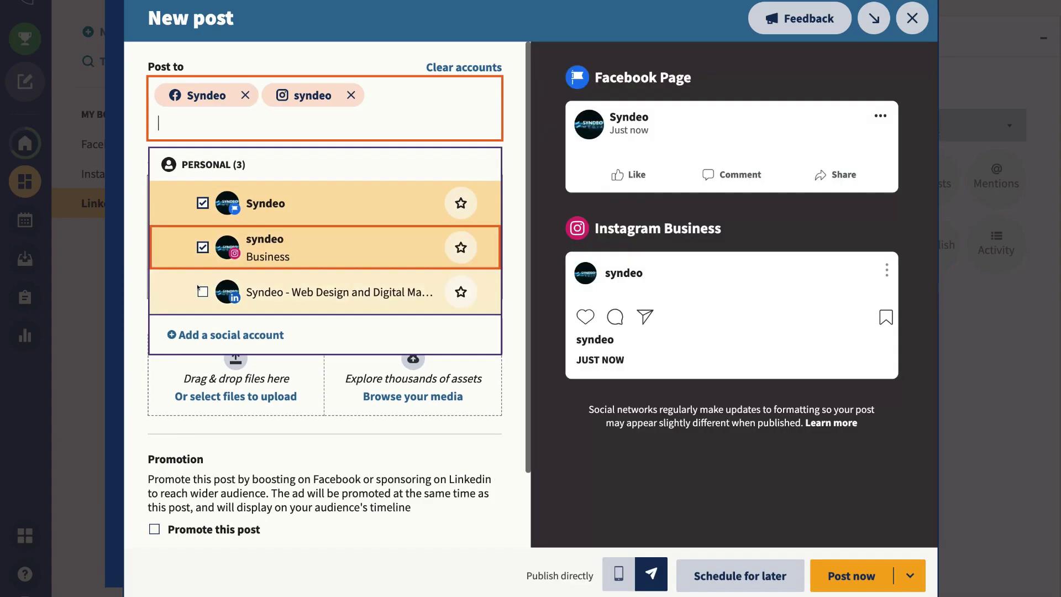
{"action": "left_click", "coordinate": [200, 290]}
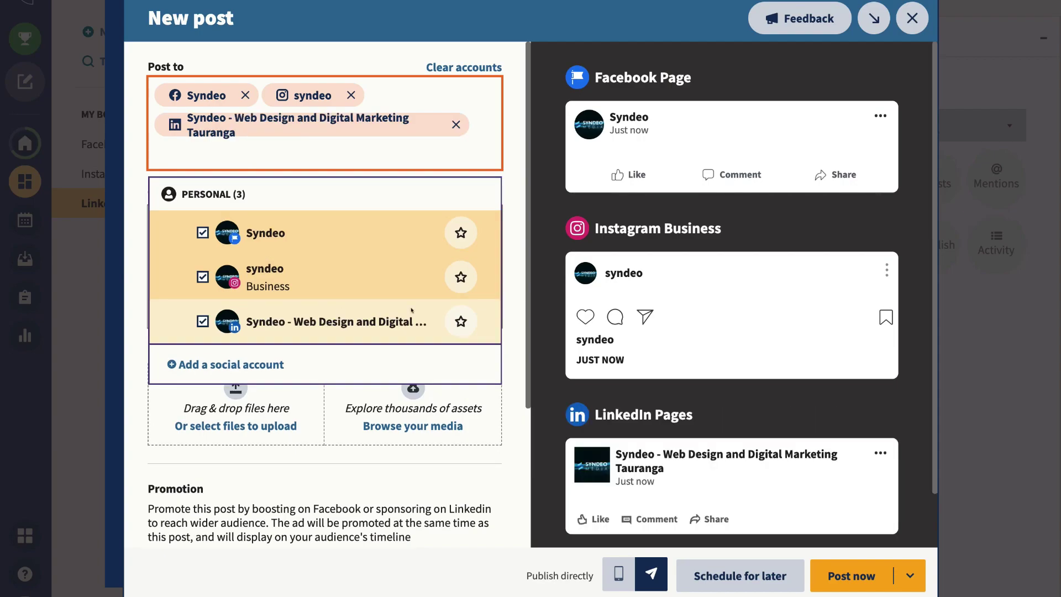
{"action": "left_click", "coordinate": [504, 301]}
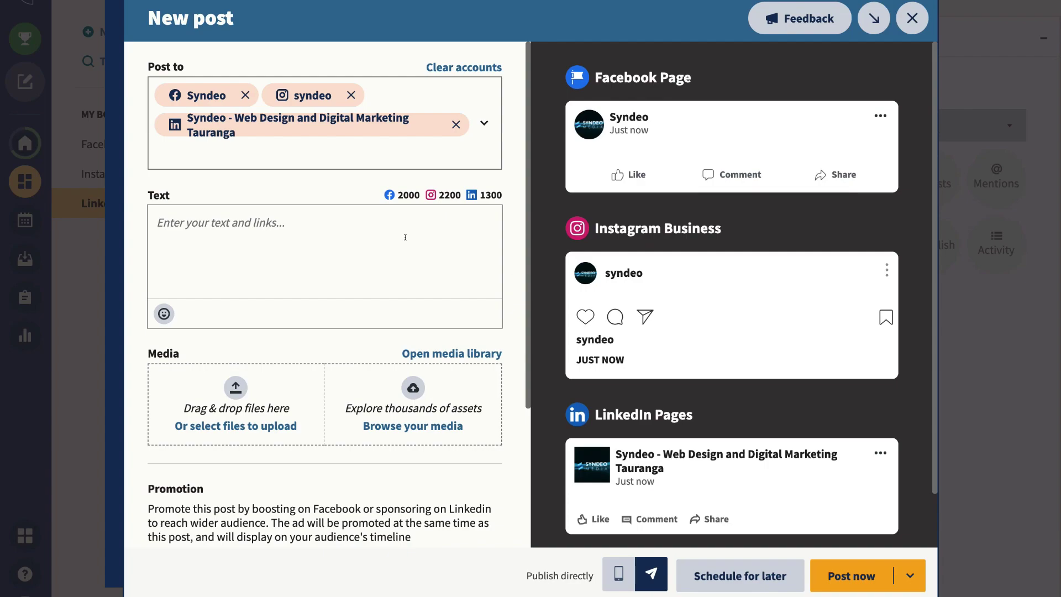
{"action": "left_click", "coordinate": [214, 215]}
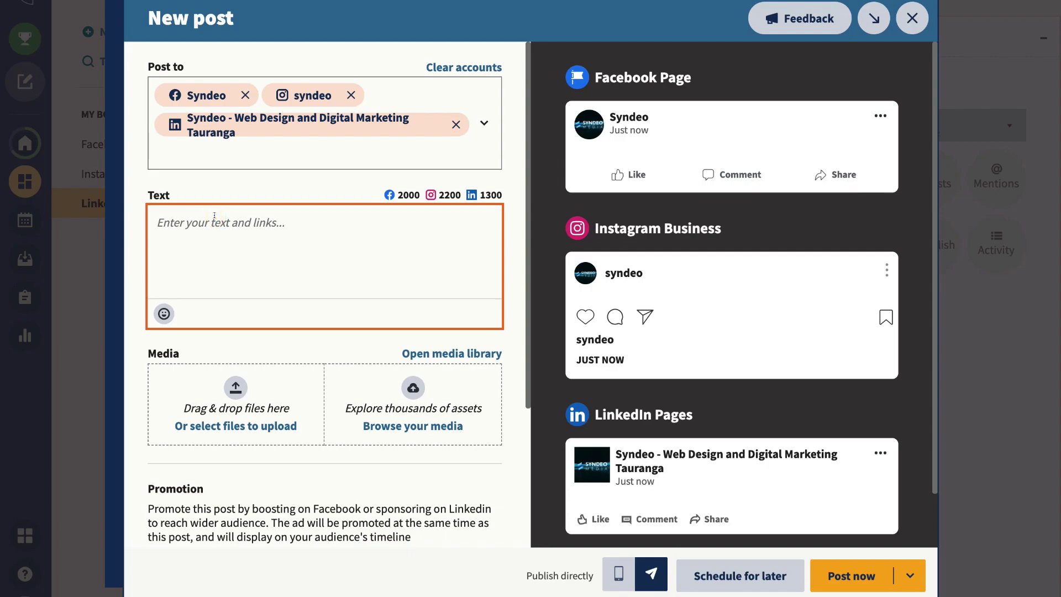
{"action": "type", "text": "Kia ora team! 👋  Today we guide you through how to use Google Workspace and share how your small business can get started and make the most of Google Workspace in 2021.  Watch the full video here: https://youtu.be/jZjJ54ehgrM"}
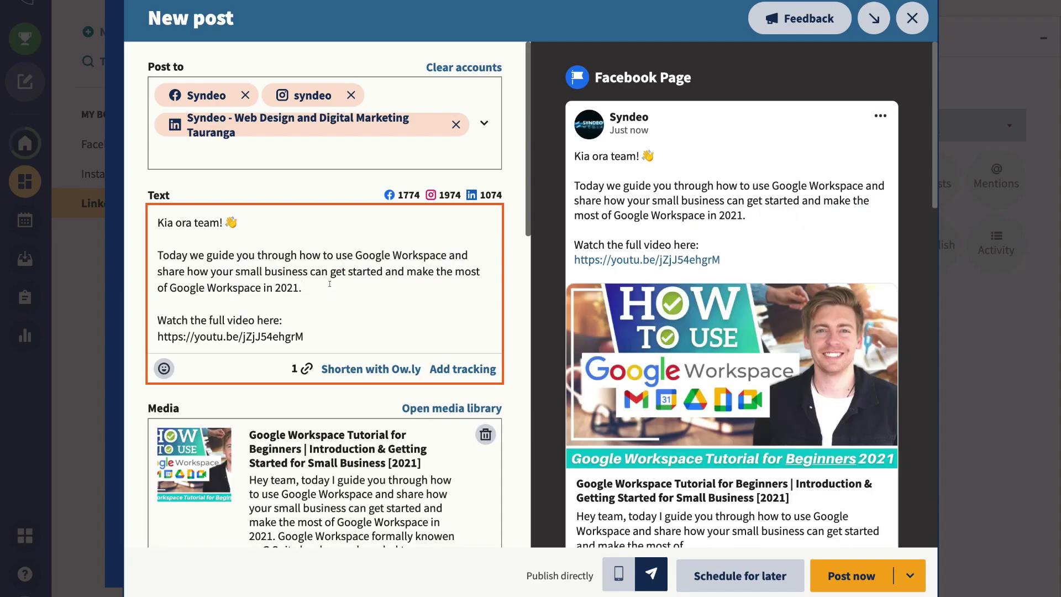
{"action": "left_click_drag", "start_coordinate": [329, 284], "coordinate": [153, 214]}
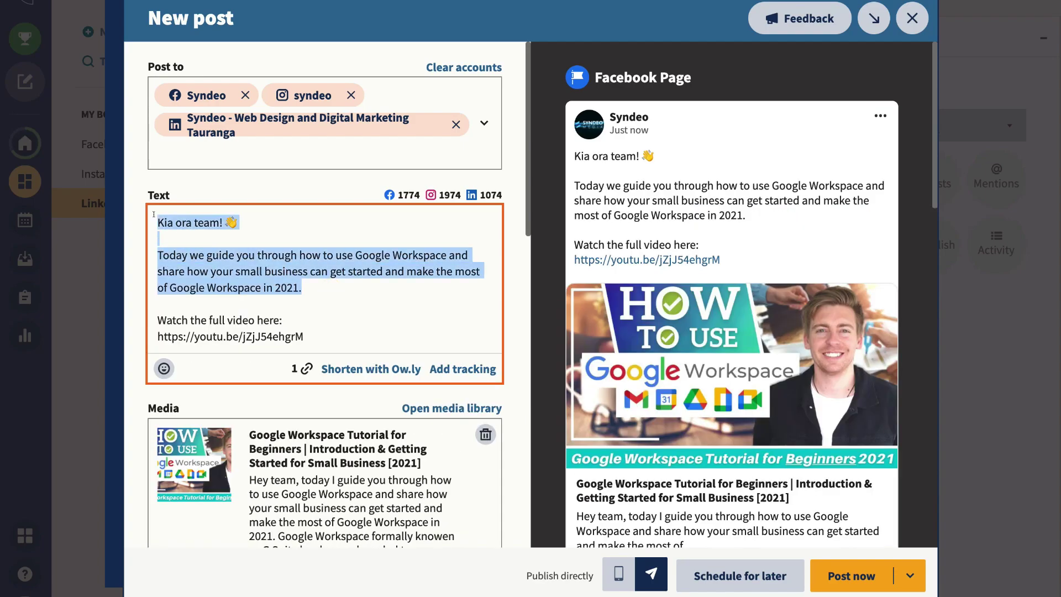
{"action": "left_click", "coordinate": [336, 332]}
{"action": "left_click_drag", "start_coordinate": [322, 335], "coordinate": [156, 333]}
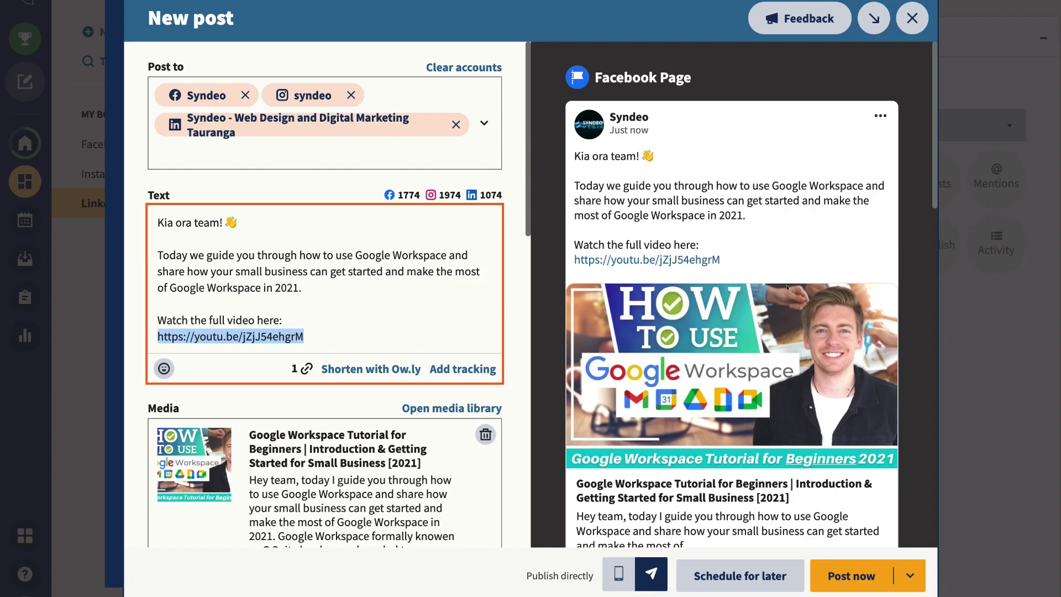
{"action": "scroll", "coordinate": [787, 288], "scroll_direction": "down", "scroll_amount": 1}
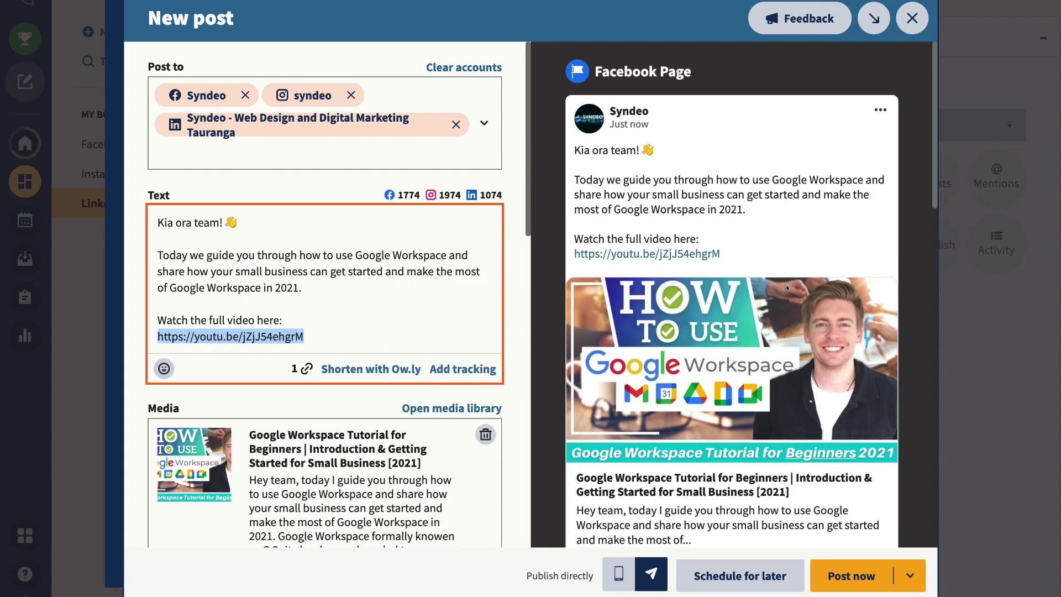
{"action": "scroll", "coordinate": [788, 288], "scroll_direction": "down", "scroll_amount": 12}
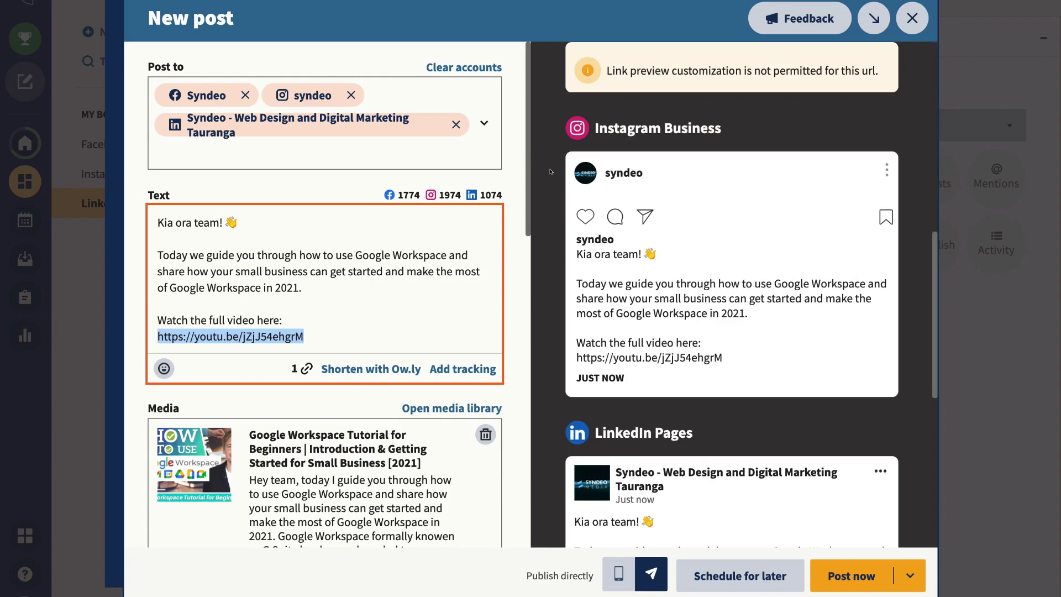
- Remove the syndeo Instagram account from the post's recipients and shorten the YouTube link in the text with Ow.ly
{"action": "scroll", "coordinate": [756, 286], "scroll_direction": "down", "scroll_amount": 5}
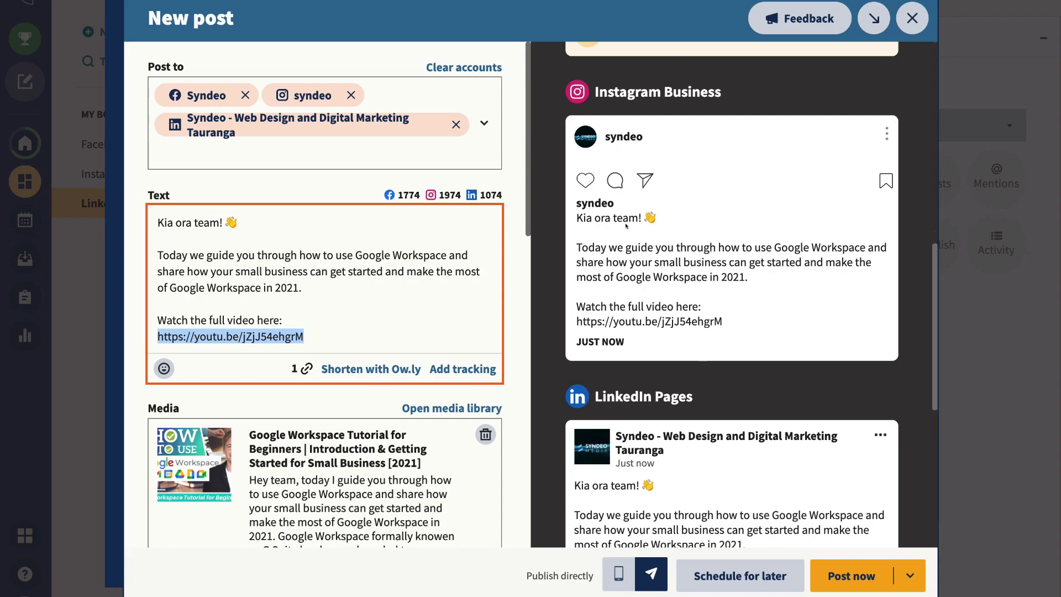
{"action": "left_click", "coordinate": [351, 95]}
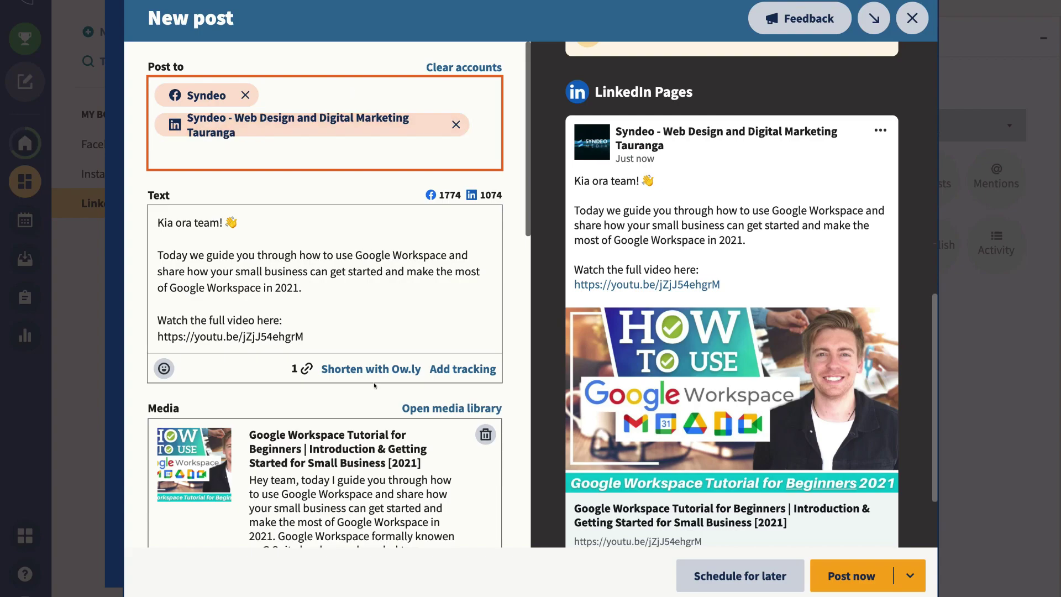
{"action": "scroll", "coordinate": [374, 386], "scroll_direction": "down", "scroll_amount": 7}
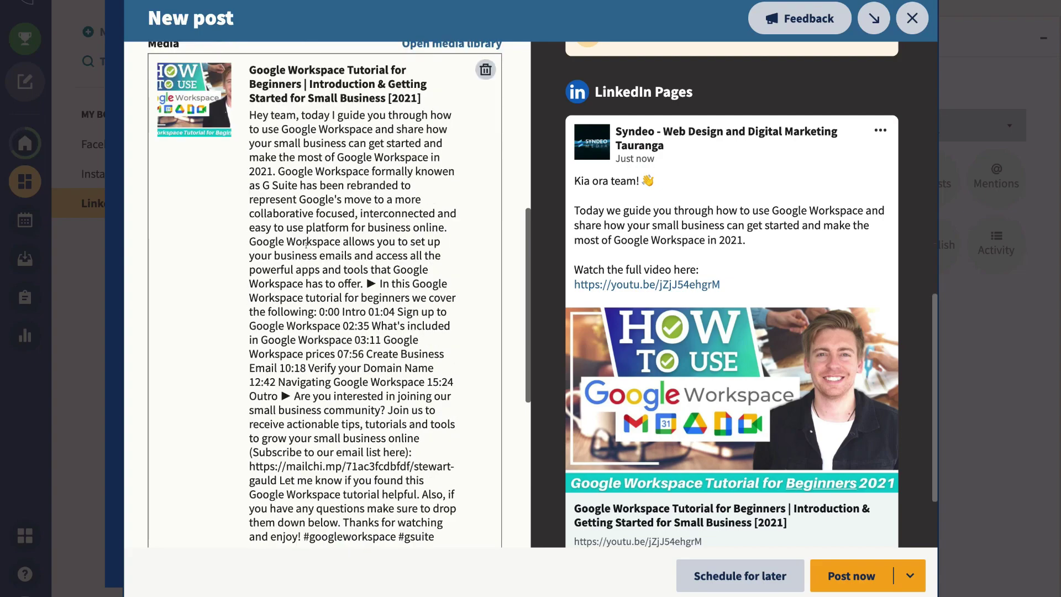
{"action": "scroll", "coordinate": [305, 243], "scroll_direction": "up", "scroll_amount": 1}
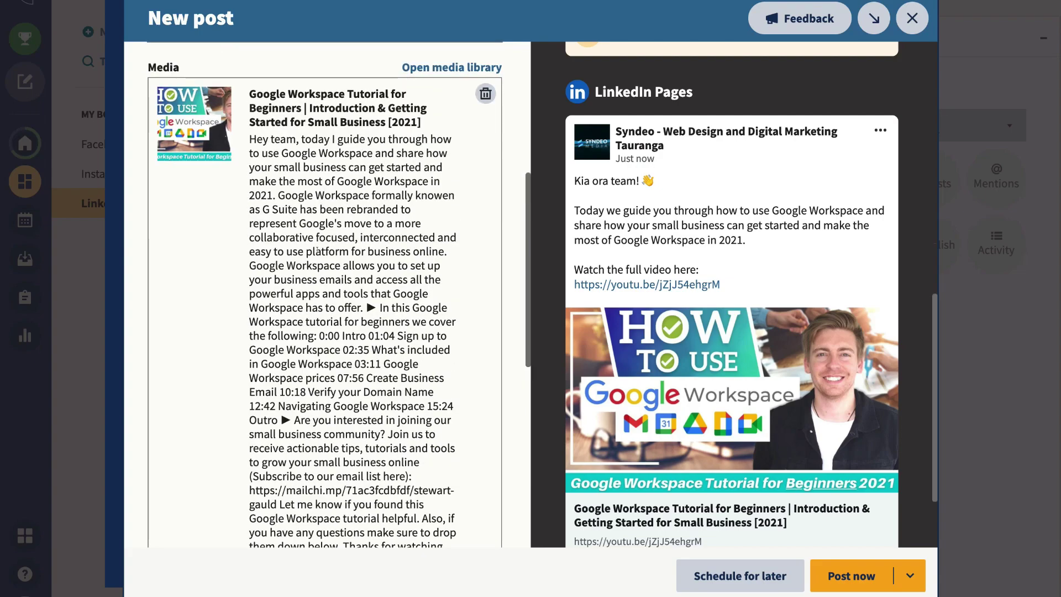
{"action": "scroll", "coordinate": [316, 250], "scroll_direction": "up", "scroll_amount": 3}
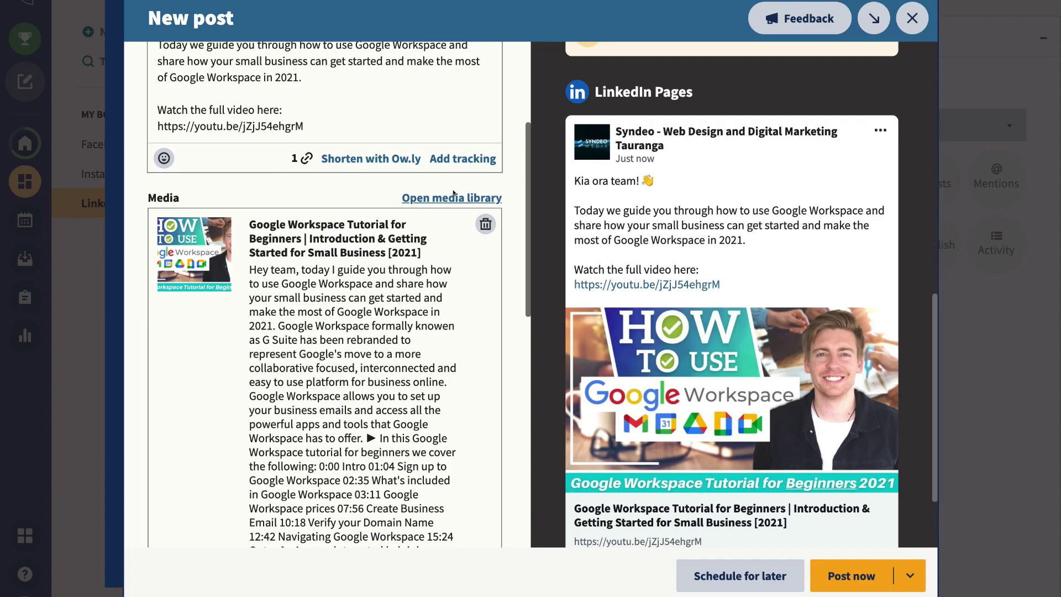
{"action": "scroll", "coordinate": [361, 349], "scroll_direction": "up", "scroll_amount": 2}
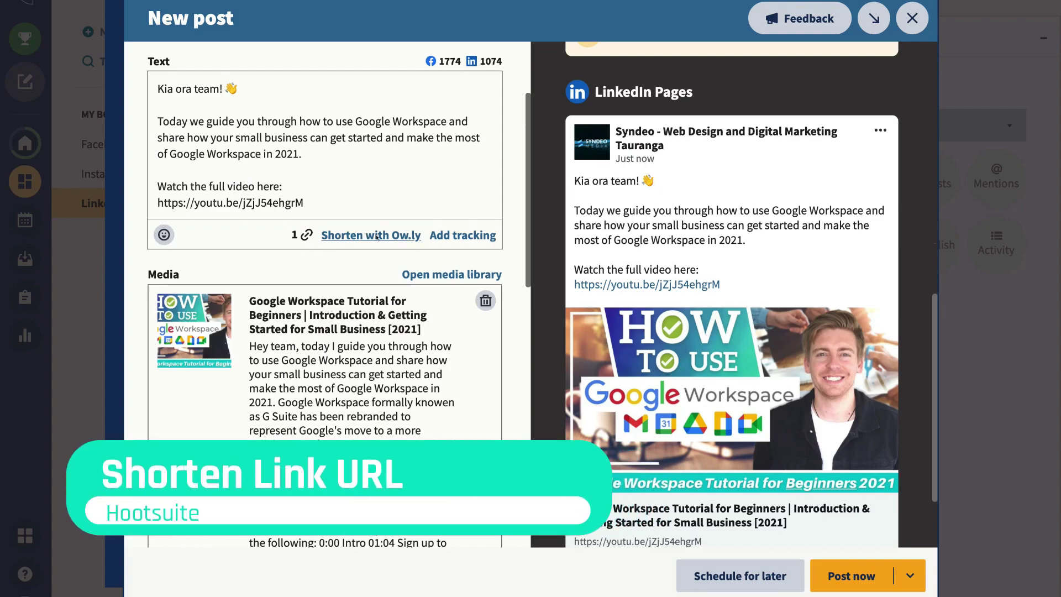
{"action": "left_click", "coordinate": [377, 235]}
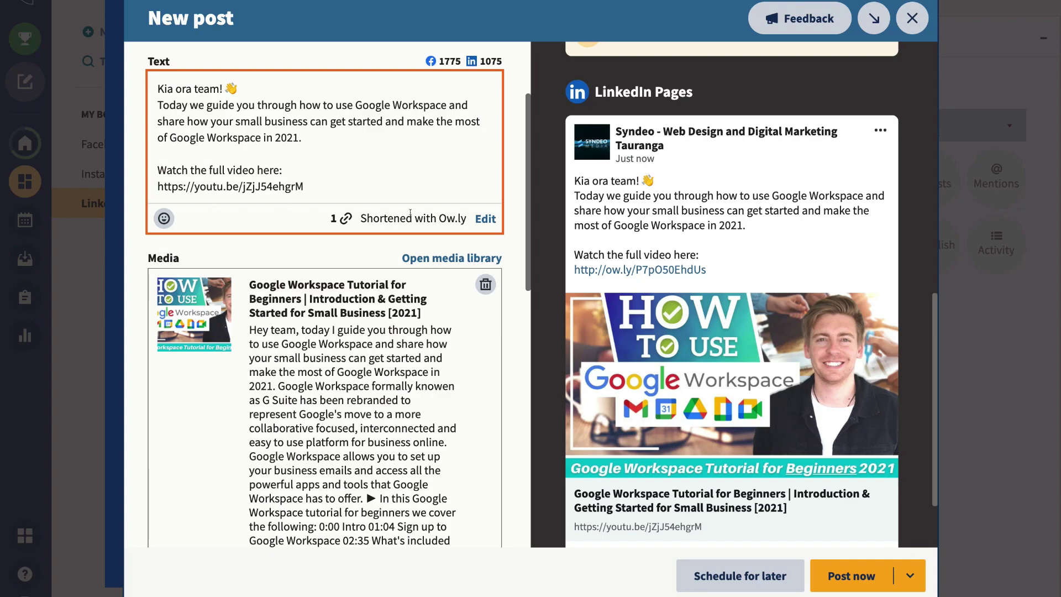
- Schedule the post to the Syndeo Facebook and LinkedIn pages for Monday, April 12, 2021 at 2:20 PM
{"action": "scroll", "coordinate": [421, 299], "scroll_direction": "down", "scroll_amount": 10}
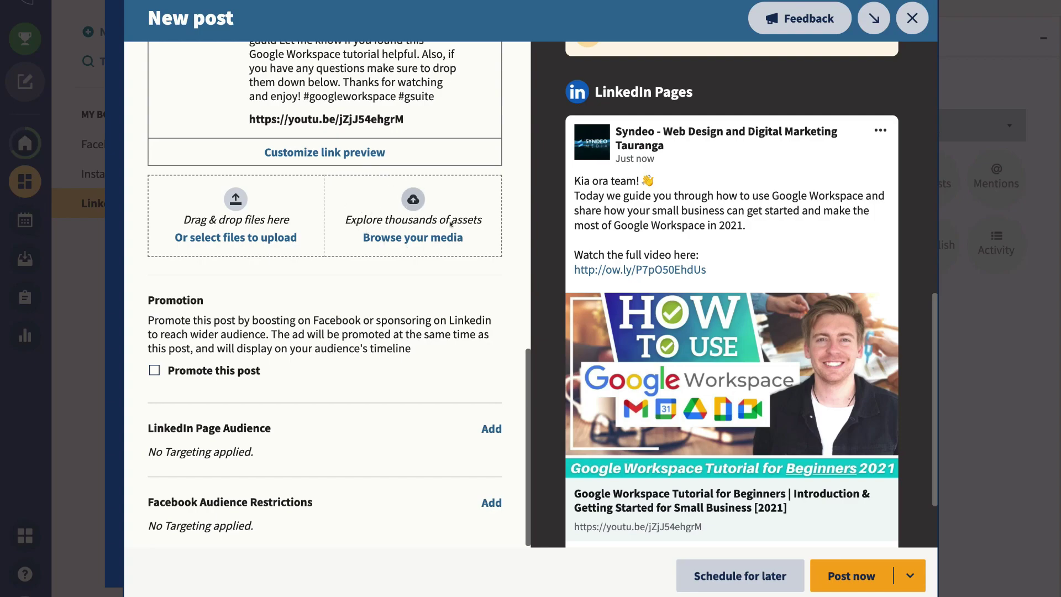
{"action": "scroll", "coordinate": [433, 291], "scroll_direction": "down", "scroll_amount": 1}
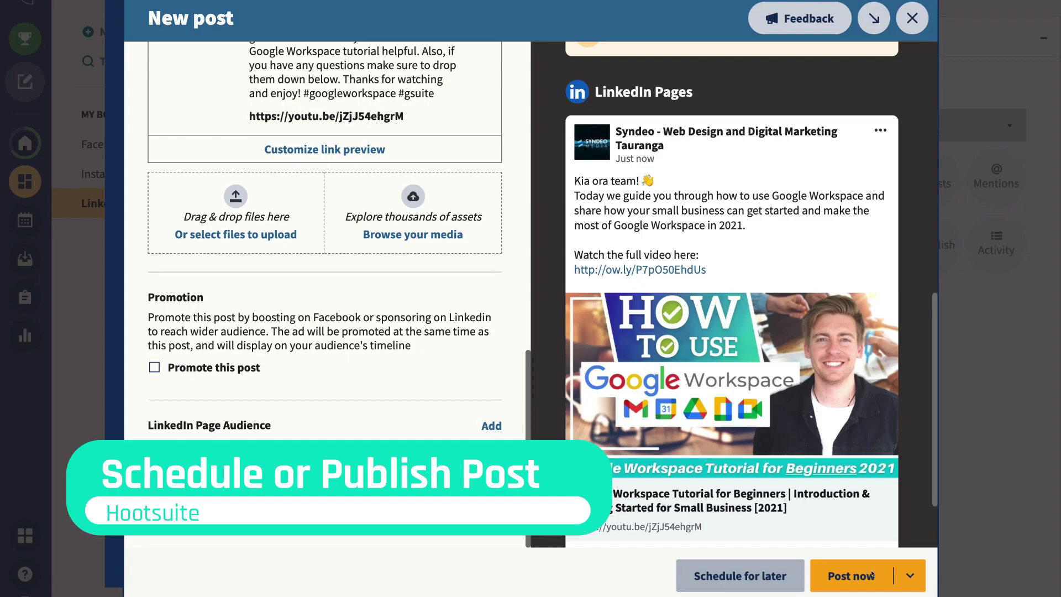
{"action": "left_click", "coordinate": [910, 575]}
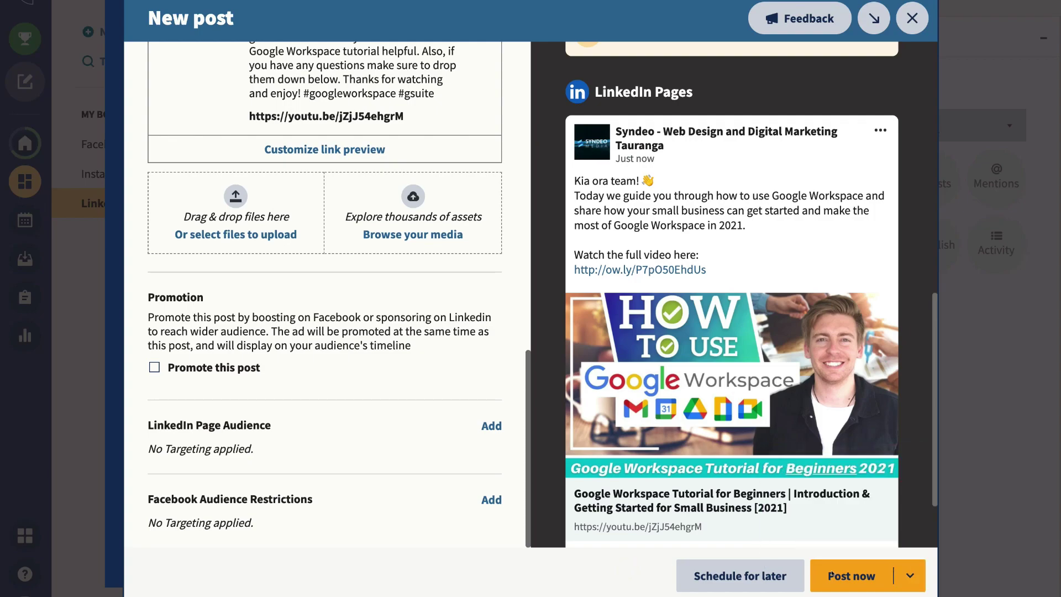
{"action": "left_click", "coordinate": [628, 567]}
{"action": "left_click", "coordinate": [749, 581]}
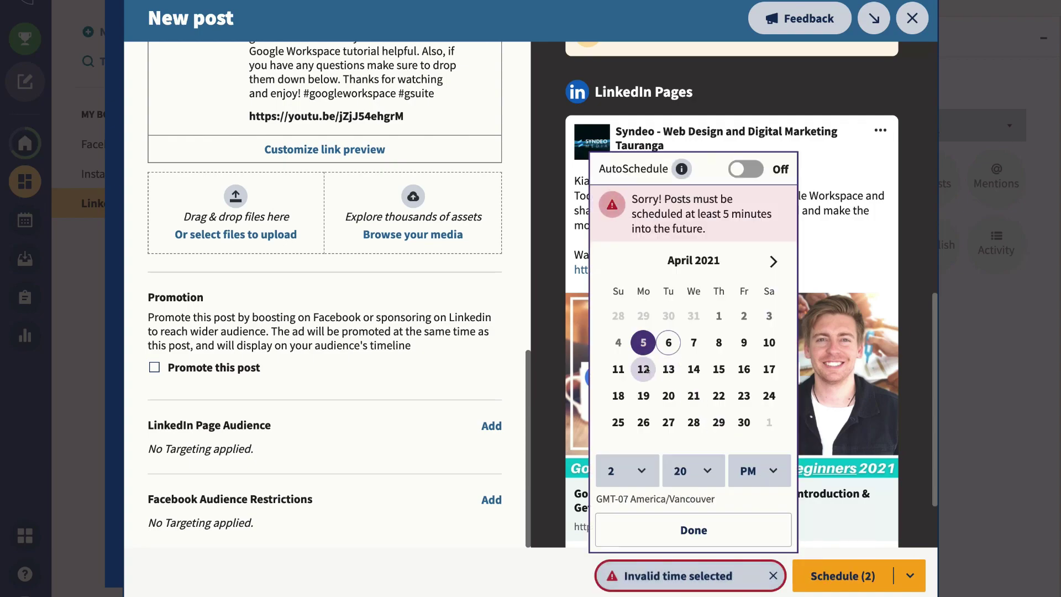
{"action": "left_click", "coordinate": [644, 369]}
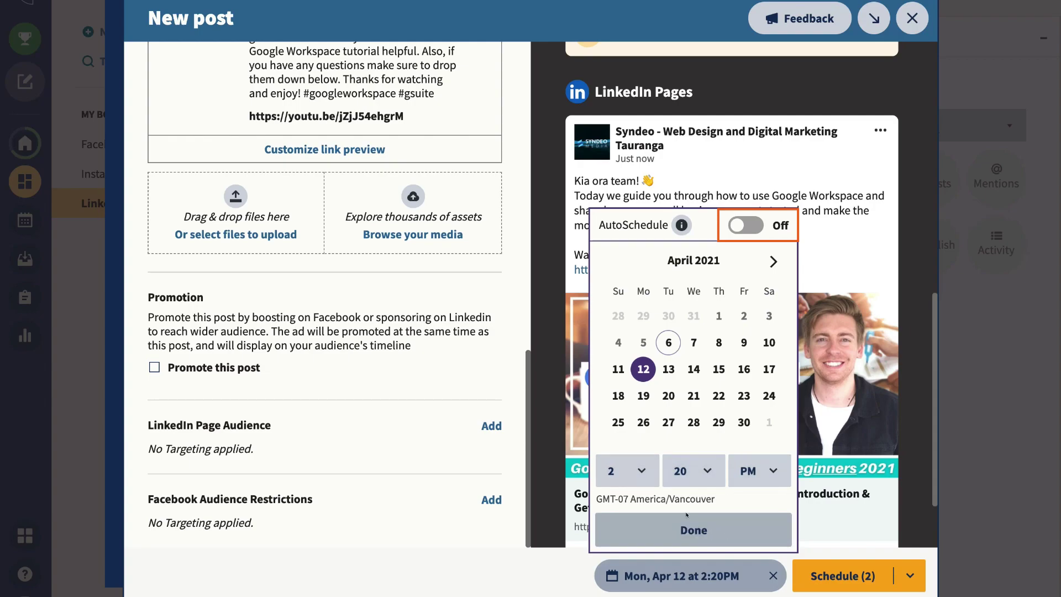
{"action": "left_click", "coordinate": [721, 535]}
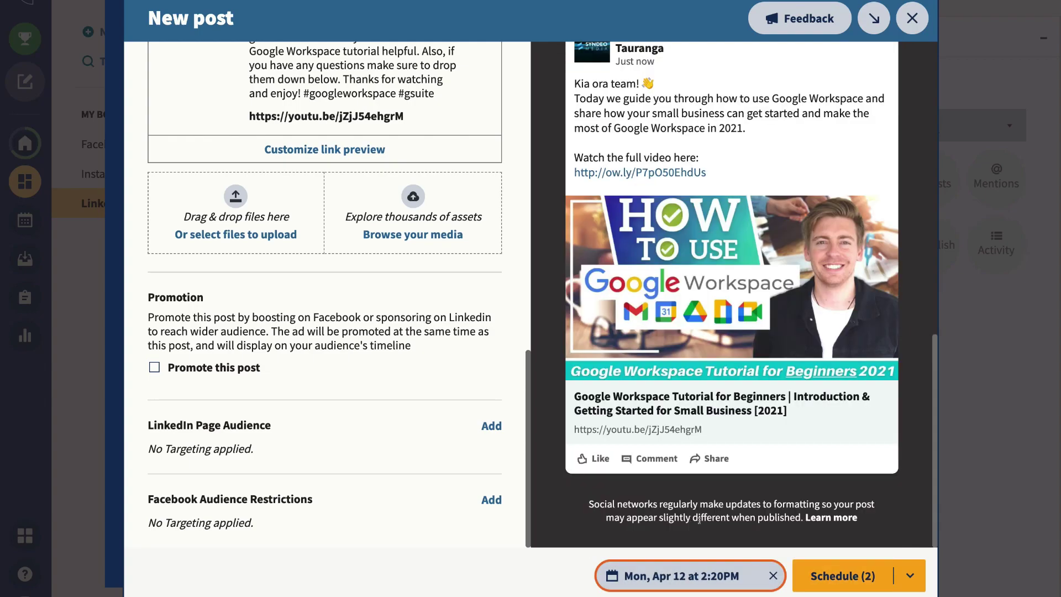
{"action": "left_click", "coordinate": [827, 573]}
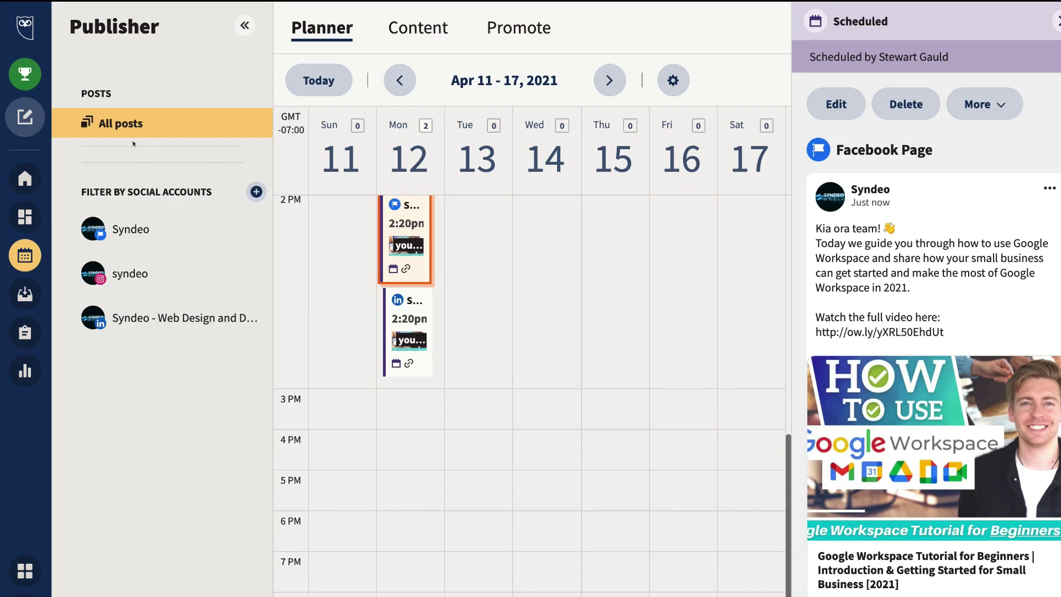
- Open the scheduled LinkedIn post in the Planner and check its additional options without applying any
{"action": "left_click", "coordinate": [25, 116]}
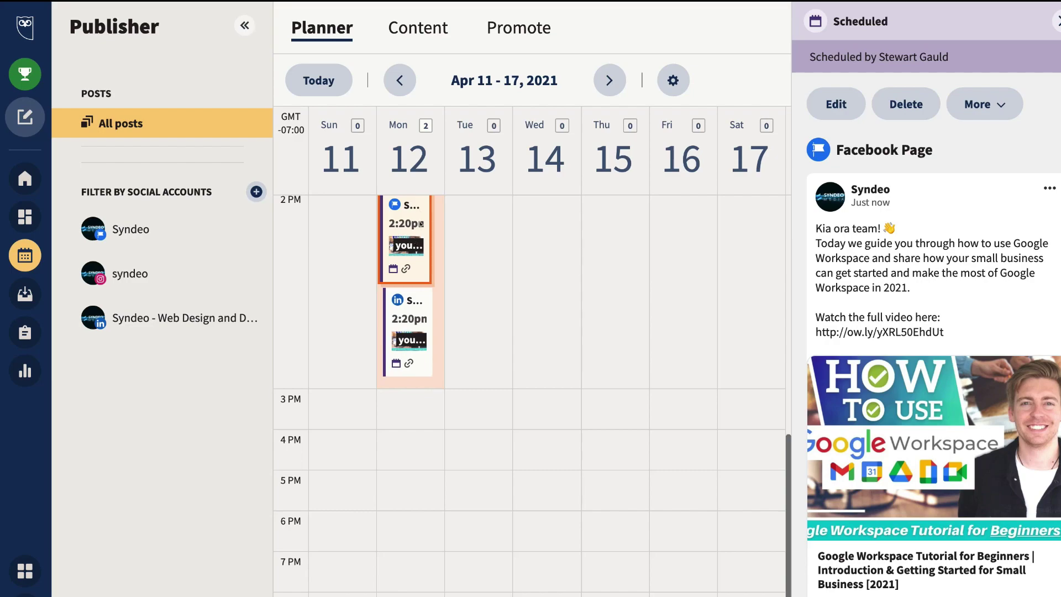
{"action": "left_click", "coordinate": [412, 316]}
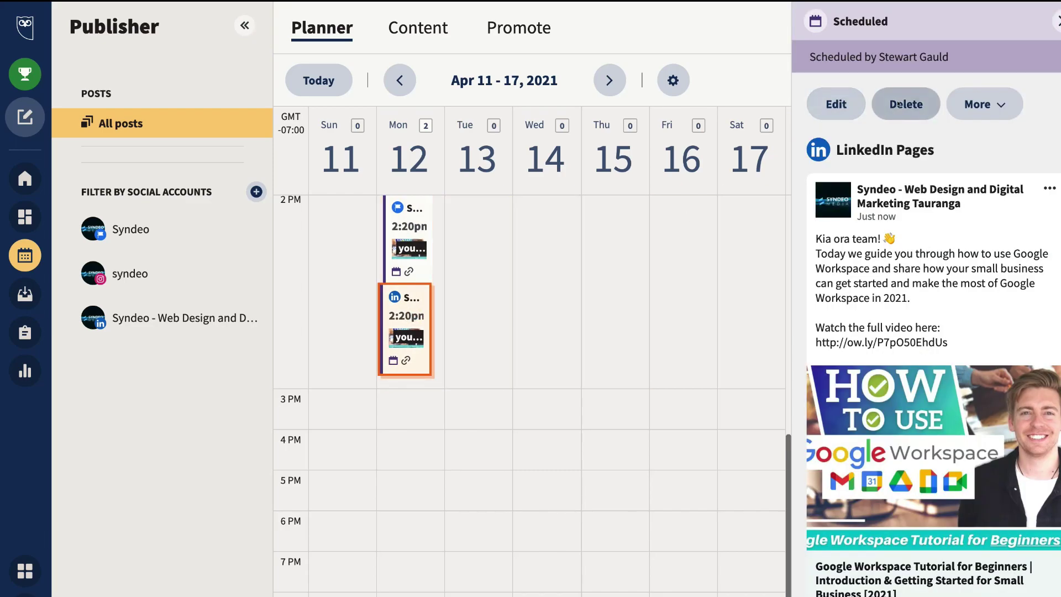
{"action": "left_click", "coordinate": [989, 104]}
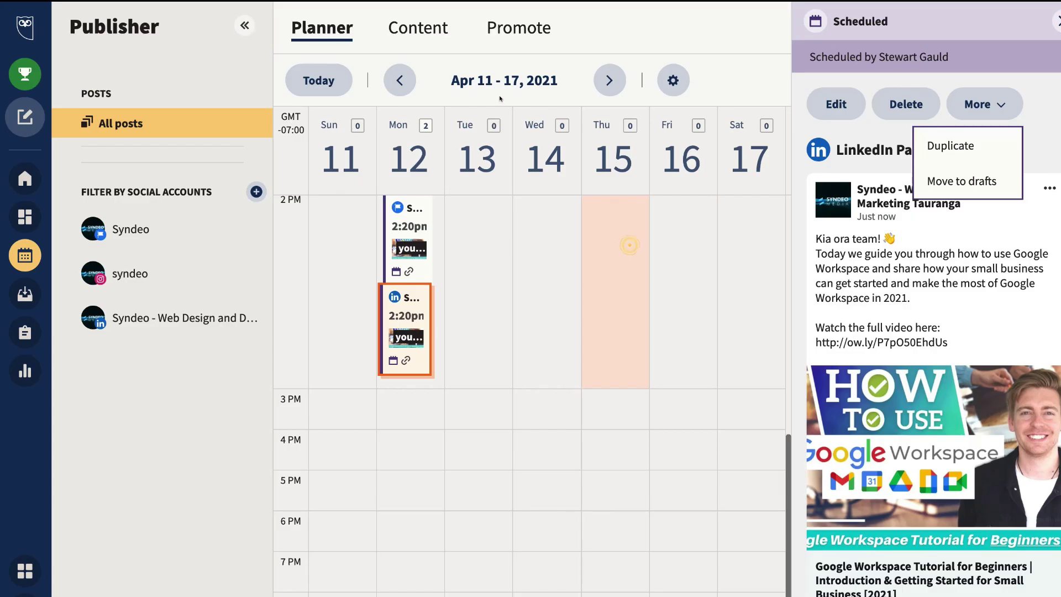
{"action": "left_click", "coordinate": [626, 244]}
- Review the drafts and scheduled posts in the Publisher's Content view, then look at the shared Inbox
{"action": "left_click", "coordinate": [422, 27]}
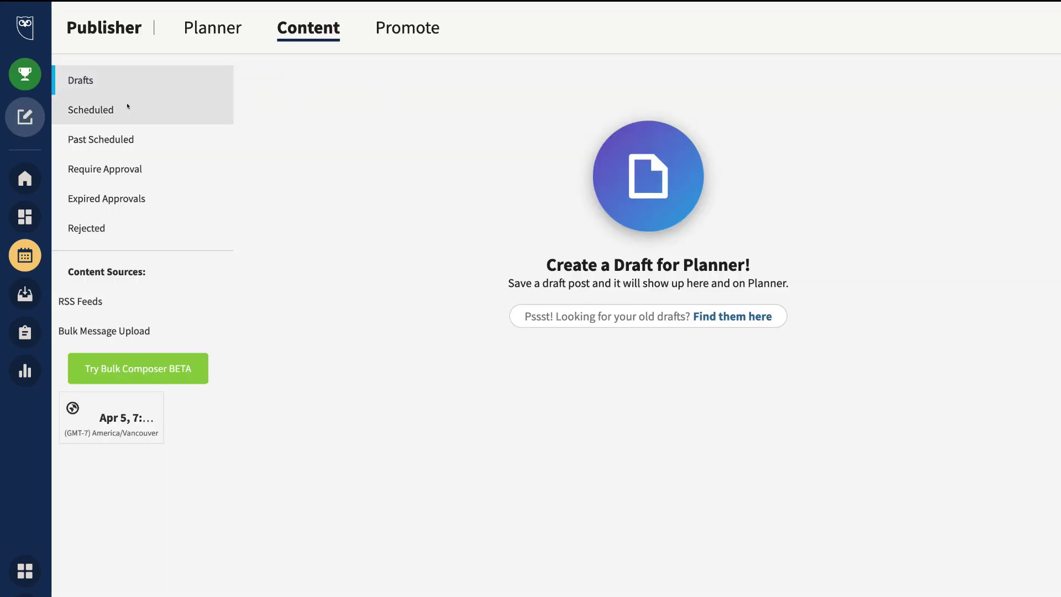
{"action": "left_click", "coordinate": [124, 109]}
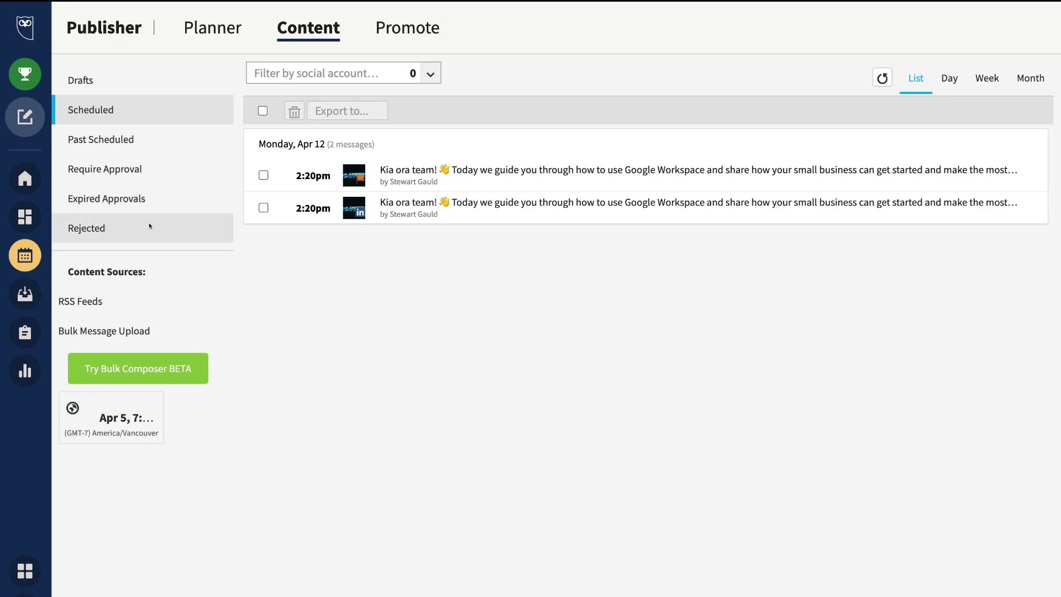
{"action": "left_click", "coordinate": [25, 293]}
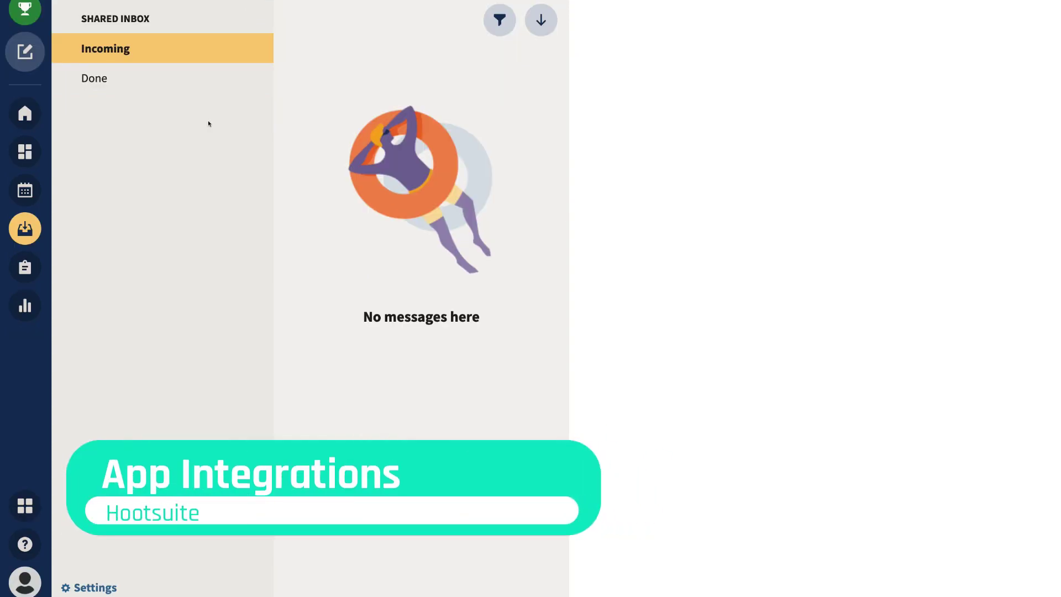
- Go to the app directory from the account profile and browse the available apps and integrations
{"action": "left_click", "coordinate": [25, 580]}
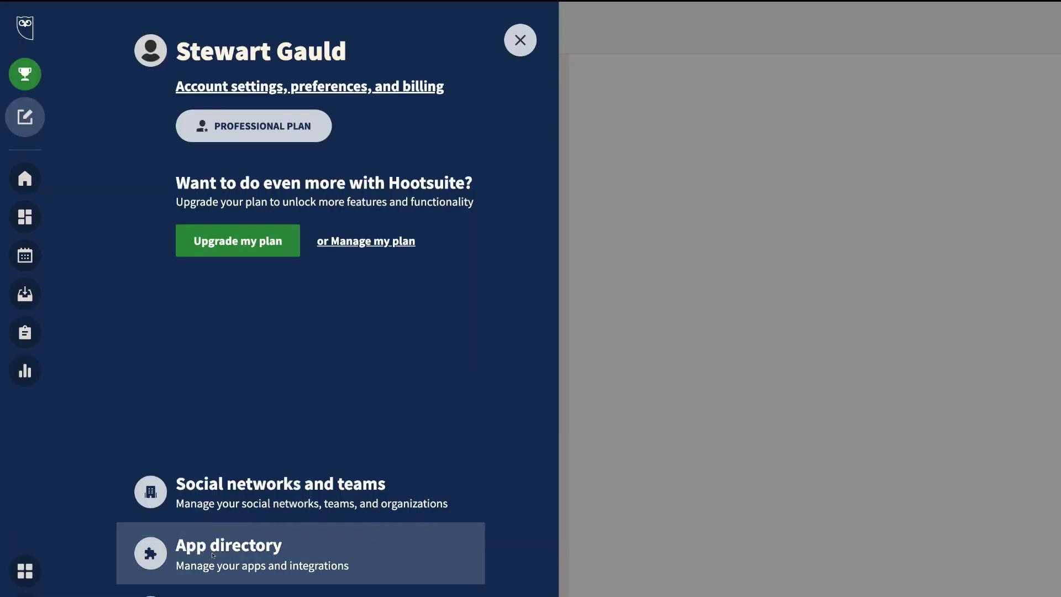
{"action": "left_click", "coordinate": [299, 555]}
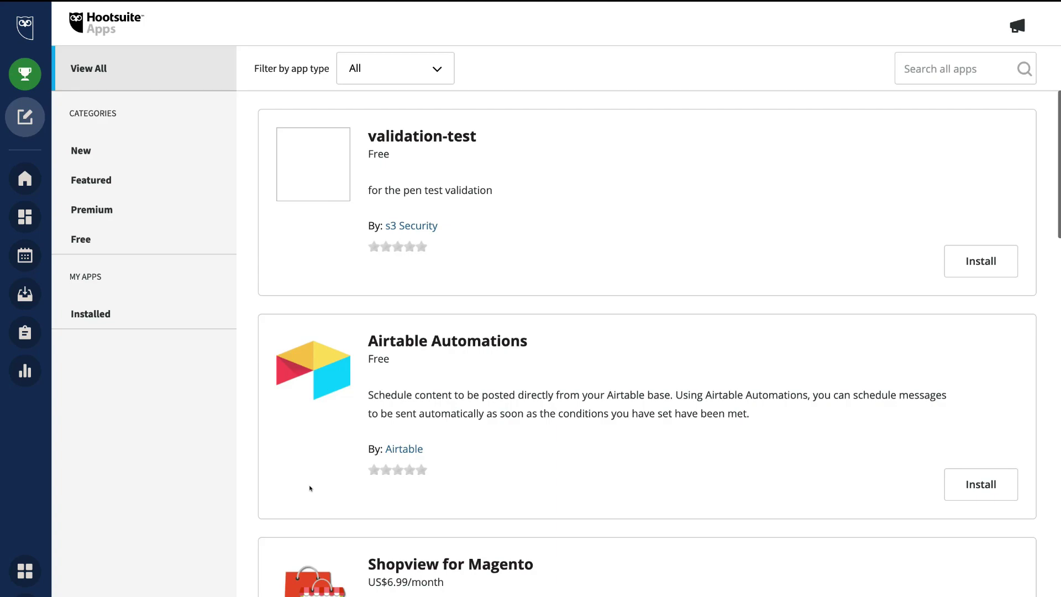
{"action": "scroll", "coordinate": [310, 488], "scroll_direction": "down", "scroll_amount": 13}
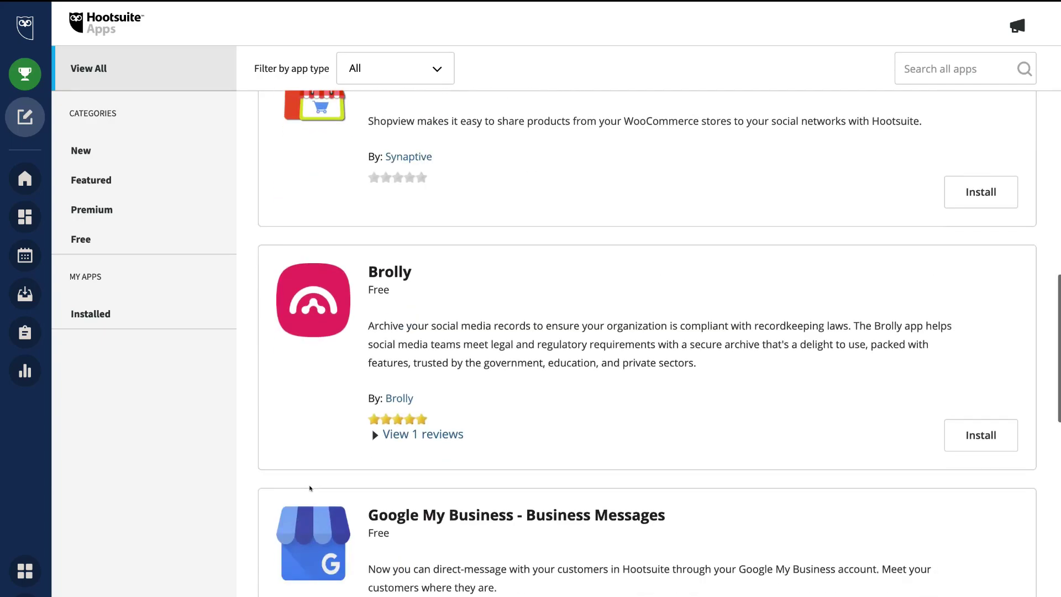
{"action": "scroll", "coordinate": [310, 488], "scroll_direction": "down", "scroll_amount": 4}
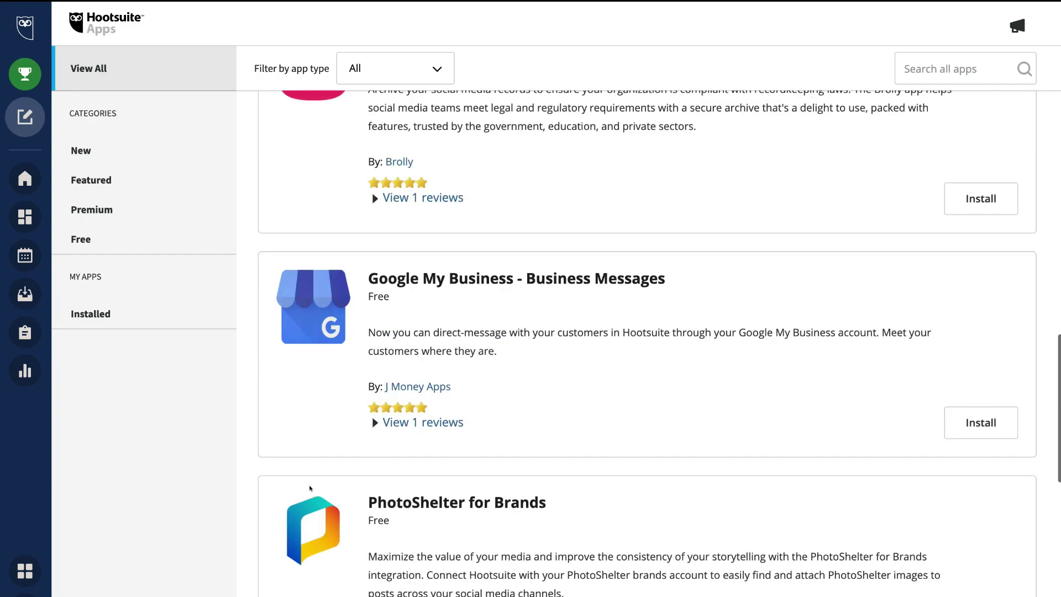